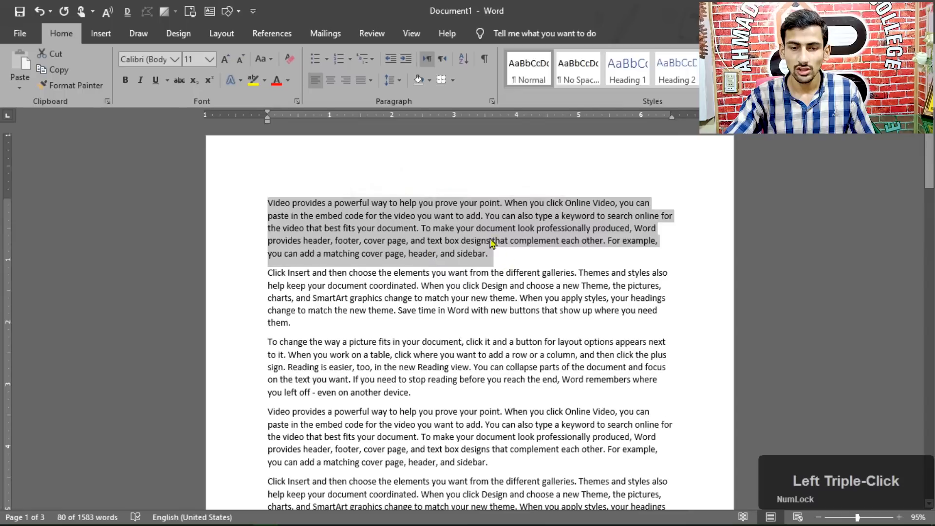
Clear the first paragraph's selection and select all the text in the document
{"action": "left_click", "coordinate": [306, 206]}
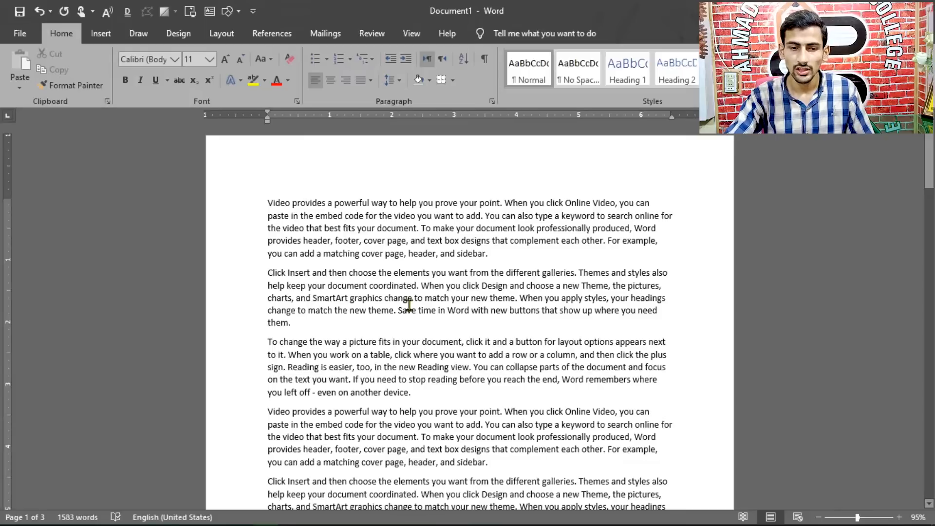
{"action": "key", "text": "ctrl+a"}
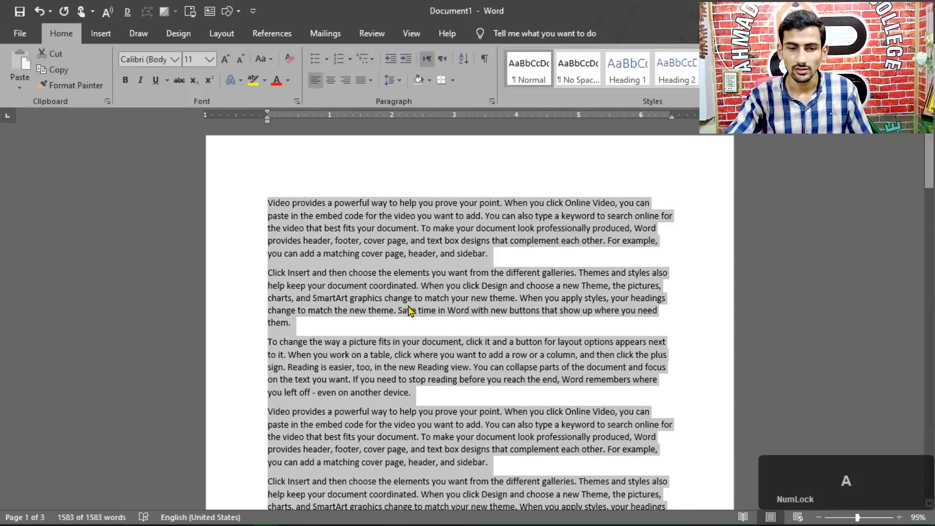
{"action": "scroll", "coordinate": [451, 302], "scroll_direction": "down", "scroll_amount": 5}
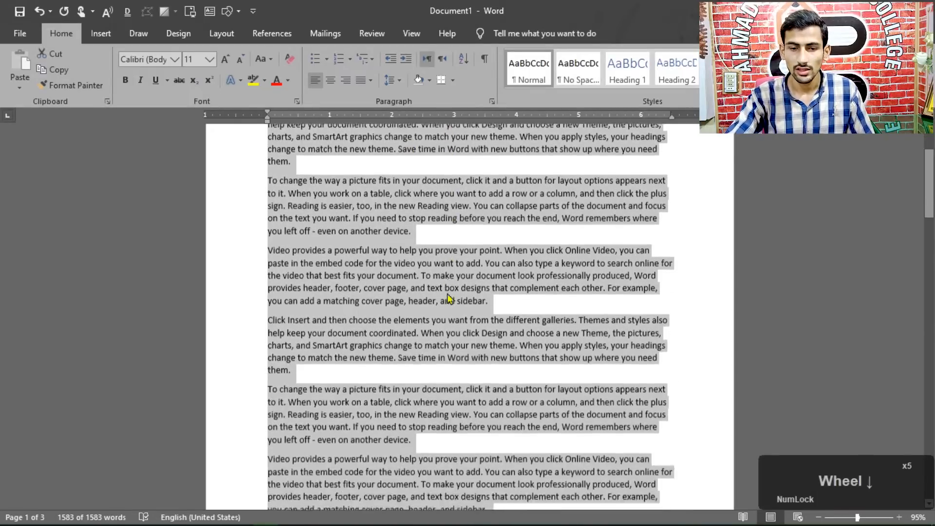
{"action": "scroll", "coordinate": [471, 358], "scroll_direction": "up", "scroll_amount": 5}
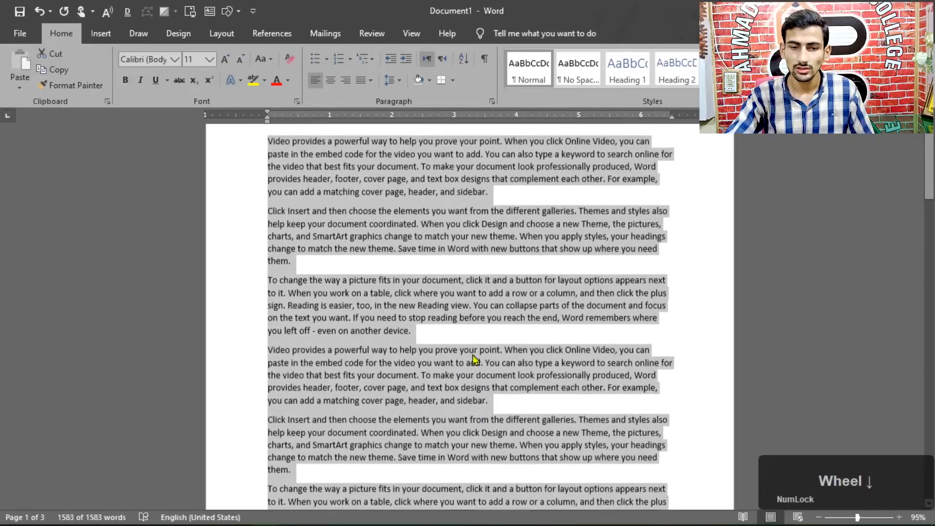
{"action": "scroll", "coordinate": [471, 358], "scroll_direction": "up", "scroll_amount": 2}
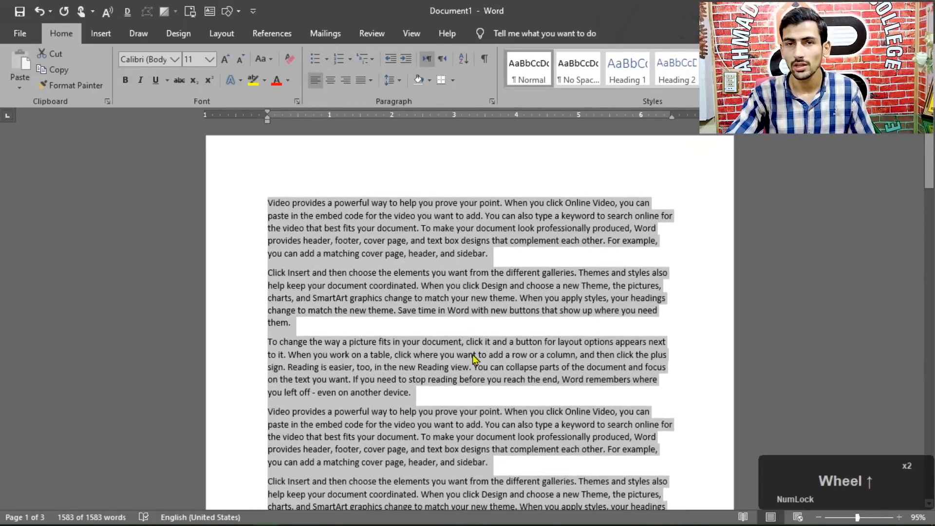
Place the text cursor before "Video" in the first paragraph and move it forward and back along the line one character at a time
{"action": "left_click", "coordinate": [273, 203]}
{"action": "left_click", "coordinate": [266, 202]}
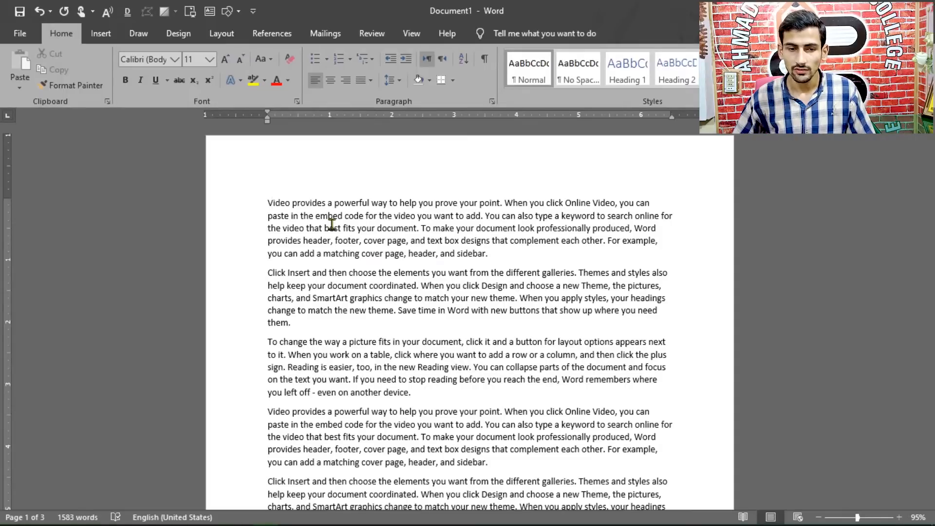
{"action": "key", "text": "Right"}
{"action": "key", "text": "Right"}
{"action": "key", "text": "Right"}
{"action": "key", "text": "Right"}
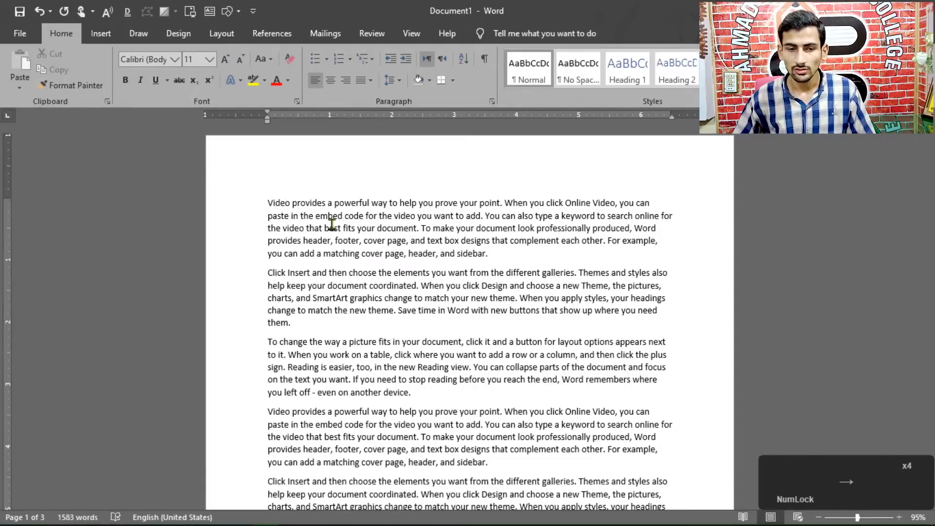
{"action": "key", "text": "Right"}
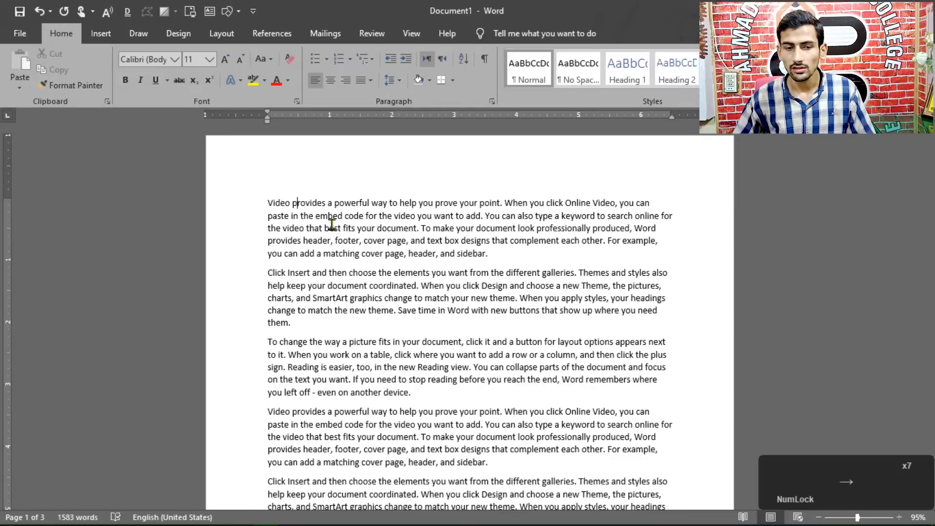
{"action": "key", "text": "Right"}
{"action": "key", "text": "Right"}
{"action": "key", "text": "Right"}
{"action": "key", "text": "Right"}
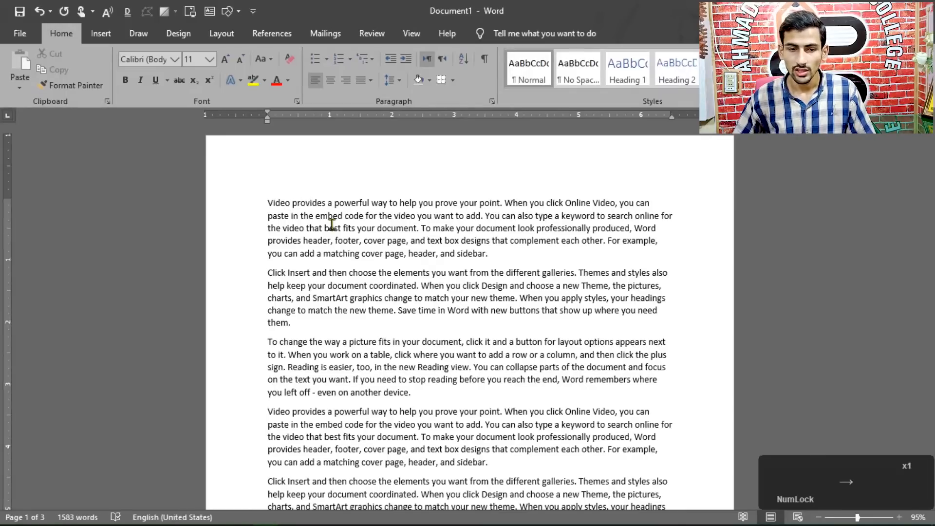
{"action": "key", "text": "Left"}
{"action": "key", "text": "Left"}
{"action": "key", "text": "Left"}
{"action": "key", "text": "Left"}
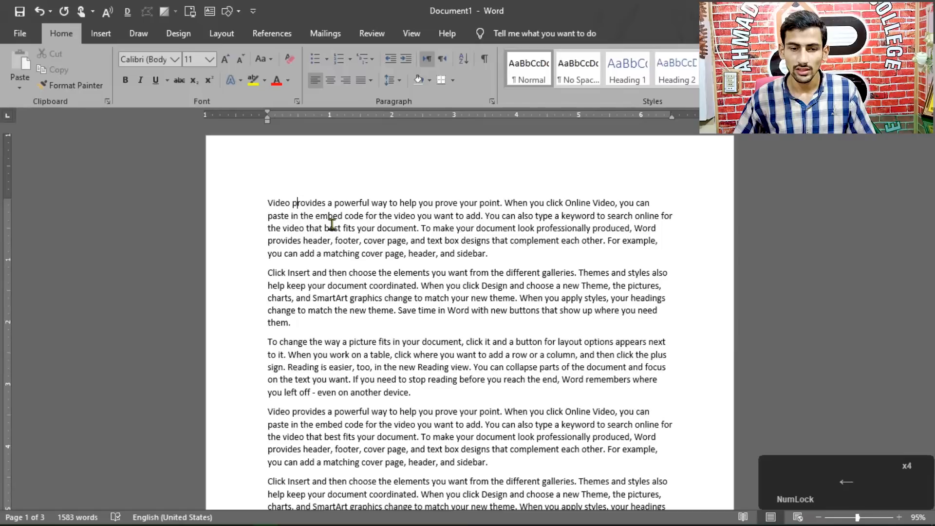
Move the text cursor line by line into the second paragraph and back up, returning it to the start of the first line
{"action": "key", "text": "Down"}
{"action": "key", "text": "Down"}
{"action": "key", "text": "Down"}
{"action": "key", "text": "Down"}
{"action": "key", "text": "Down"}
{"action": "key", "text": "Down"}
{"action": "key", "text": "Down"}
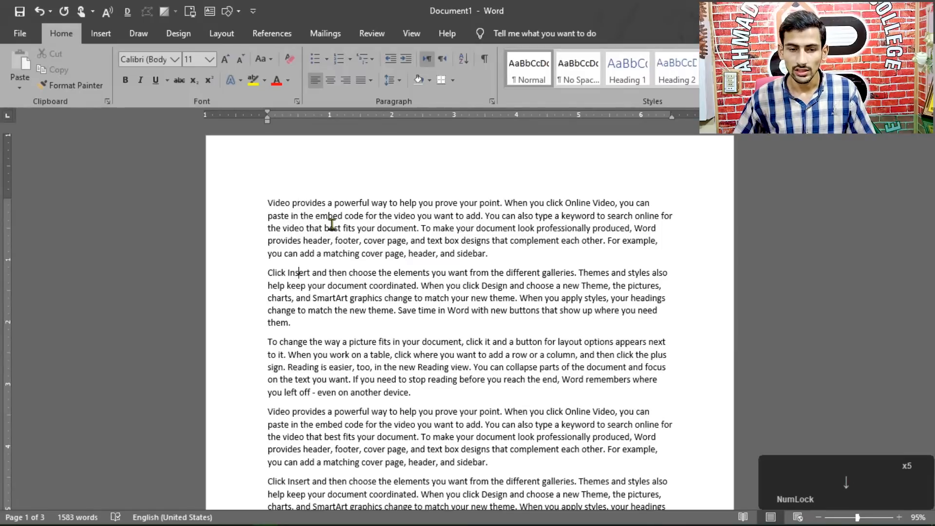
{"action": "key", "text": "Up"}
{"action": "key", "text": "Up"}
{"action": "key", "text": "Up"}
{"action": "key", "text": "Up"}
{"action": "key", "text": "Up"}
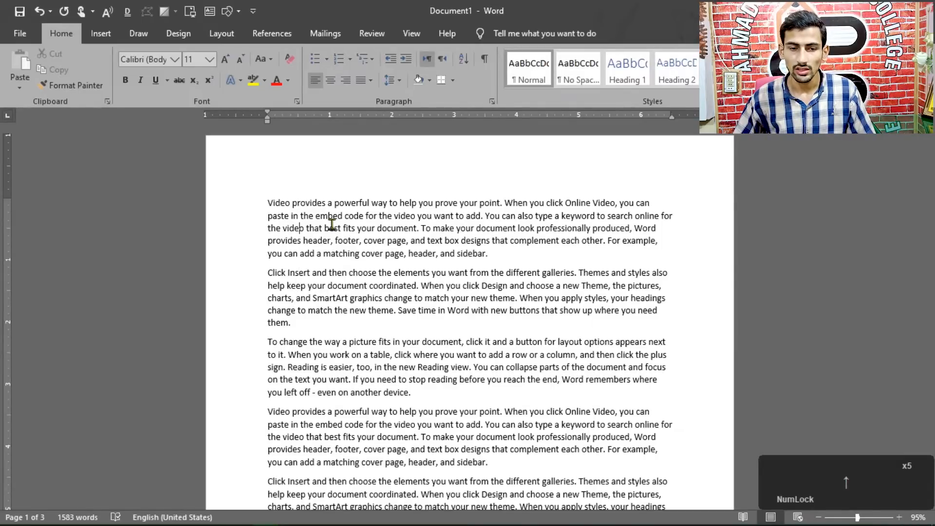
{"action": "key", "text": "Down"}
{"action": "key", "text": "Down"}
{"action": "key", "text": "Up"}
{"action": "key", "text": "Up"}
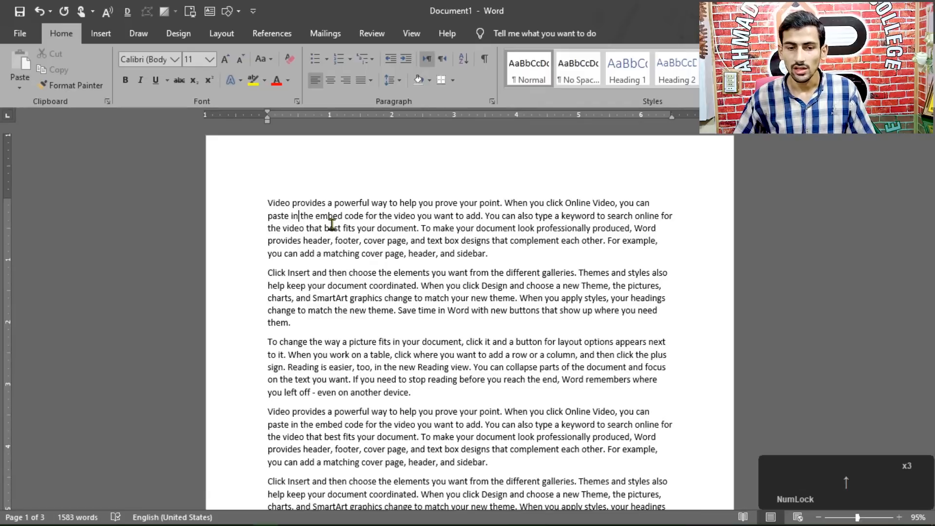
{"action": "key", "text": "Up"}
{"action": "key", "text": "Left"}
{"action": "key", "text": "Left"}
{"action": "key", "text": "Left"}
{"action": "key", "text": "Left"}
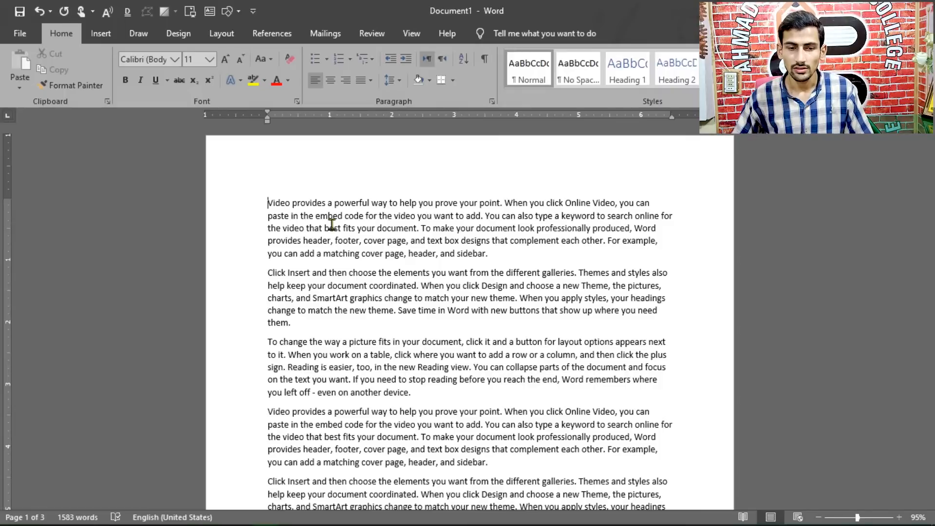
Move the text cursor forward word by word along the first line to the end of "prove"
{"action": "key", "text": "ctrl+Left"}
{"action": "key", "text": "ctrl+Left"}
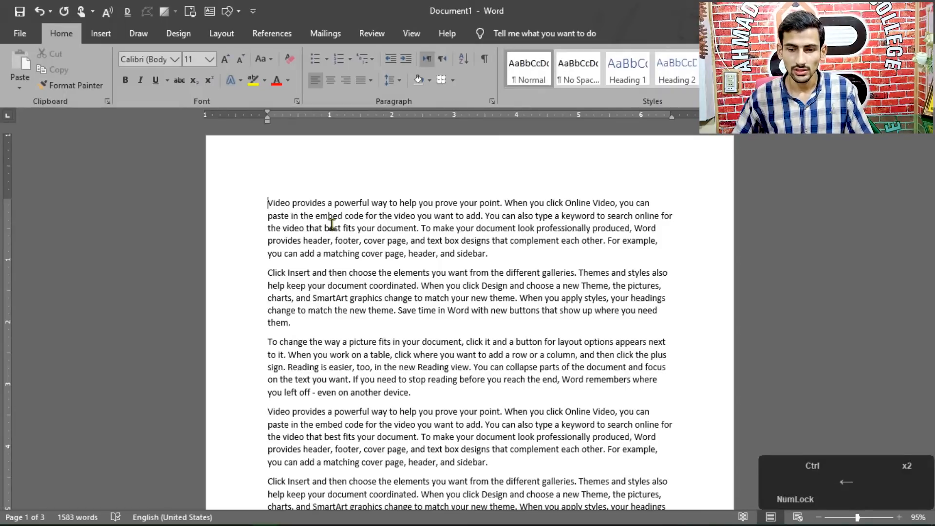
{"action": "key", "text": "ctrl+Right"}
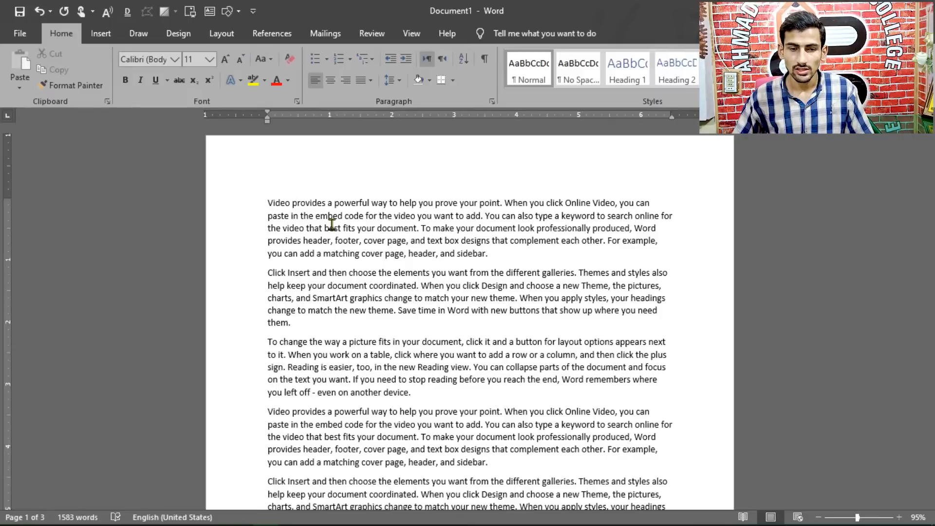
{"action": "key", "text": "ctrl+Right"}
{"action": "key", "text": "ctrl+Right"}
{"action": "key", "text": "ctrl+Right"}
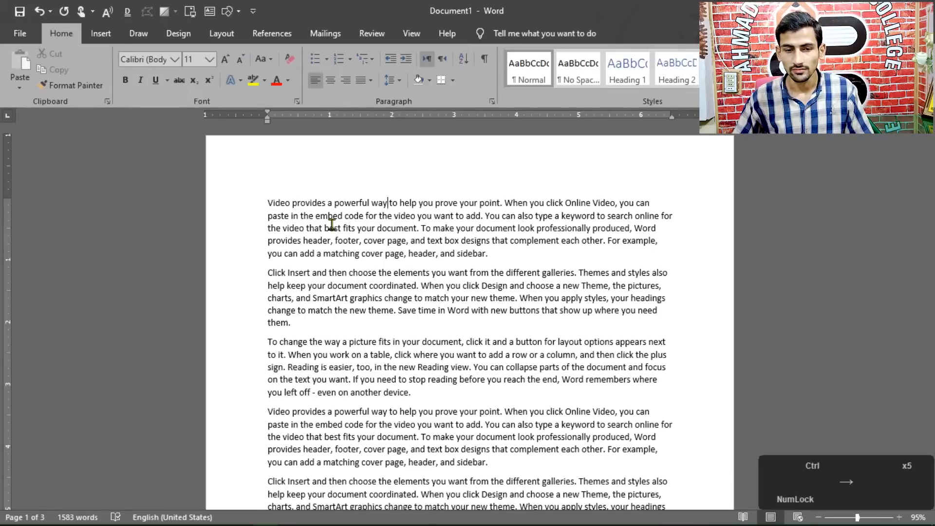
{"action": "key", "text": "ctrl+Right"}
{"action": "key", "text": "ctrl+Right"}
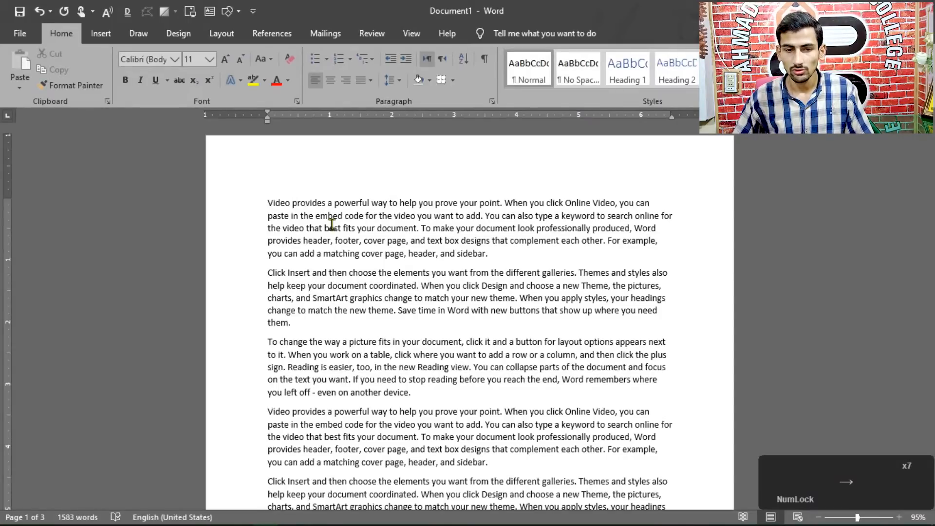
{"action": "key", "text": "Right"}
{"action": "key", "text": "Right"}
{"action": "key", "text": "Right"}
{"action": "key", "text": "Right"}
{"action": "key", "text": "Right"}
{"action": "key", "text": "Right"}
{"action": "key", "text": "Right"}
{"action": "key", "text": "Right"}
{"action": "key", "text": "Right"}
{"action": "key", "text": "Right"}
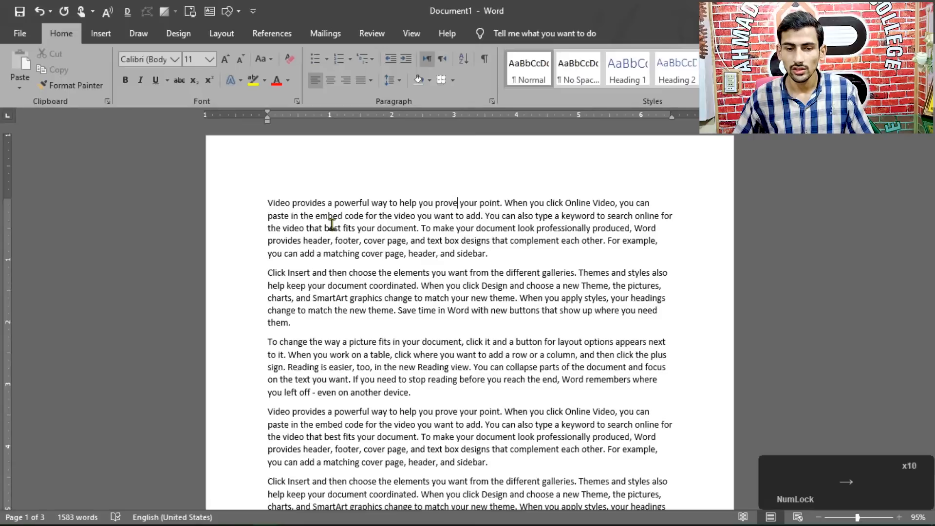
Move the text cursor back word by word to the beginning of the first paragraph
{"action": "key", "text": "Left"}
{"action": "key", "text": "Left"}
{"action": "key", "text": "Left"}
{"action": "key", "text": "Left"}
{"action": "key", "text": "Left"}
{"action": "key", "text": "Left"}
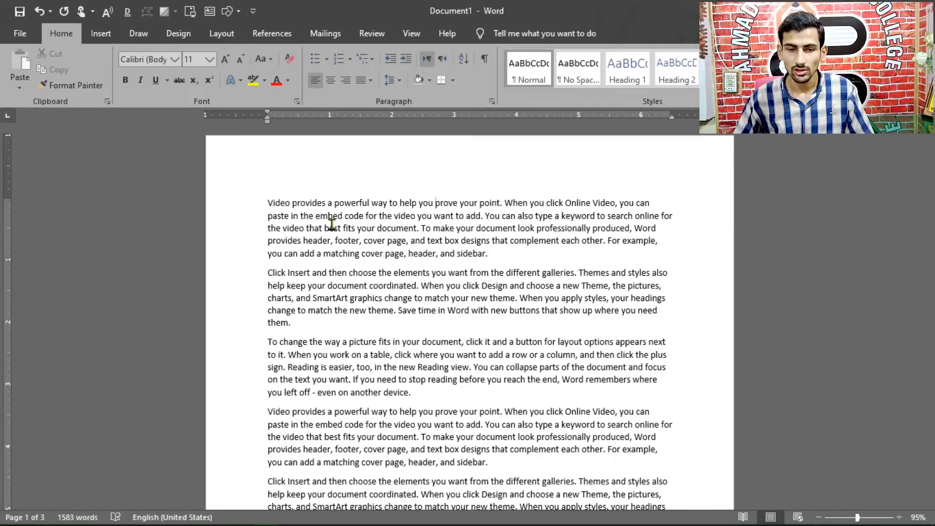
{"action": "key", "text": "ctrl+Left"}
{"action": "key", "text": "ctrl+Left"}
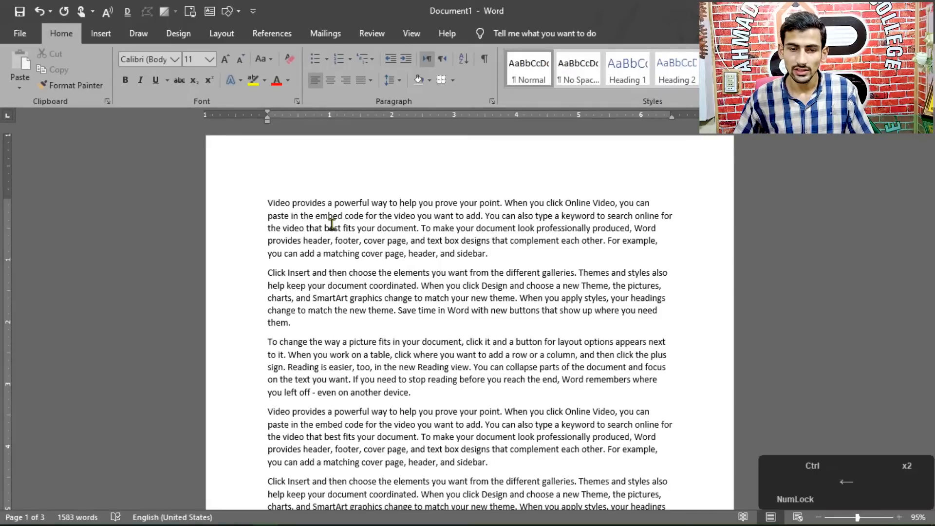
{"action": "key", "text": "ctrl+Left"}
{"action": "key", "text": "ctrl+Left"}
{"action": "key", "text": "ctrl+Left"}
{"action": "key", "text": "ctrl+Left"}
{"action": "key", "text": "ctrl+Left"}
{"action": "key", "text": "ctrl+Left"}
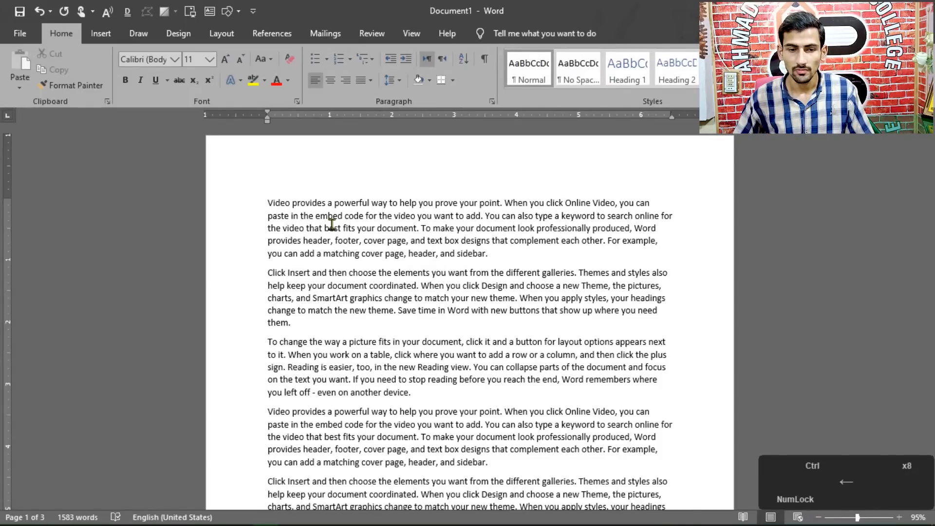
Move the text cursor down paragraph by paragraph to the sixth paragraph and back up to the first
{"action": "key", "text": "ctrl+Down"}
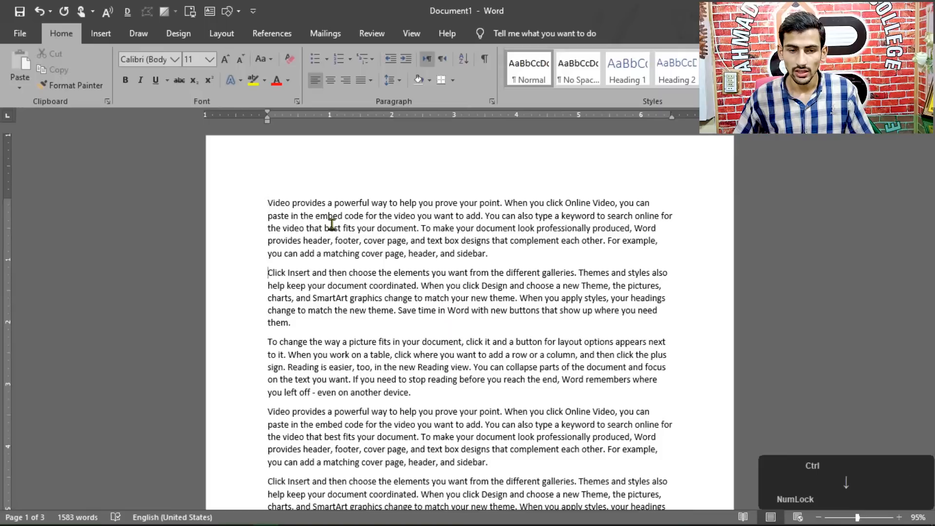
{"action": "key", "text": "ctrl+Down"}
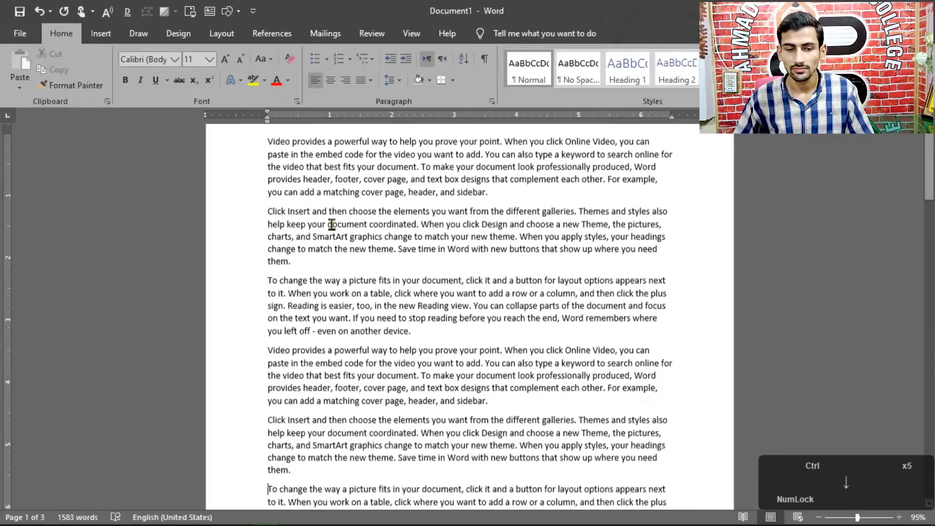
{"action": "key", "text": "ctrl+Up"}
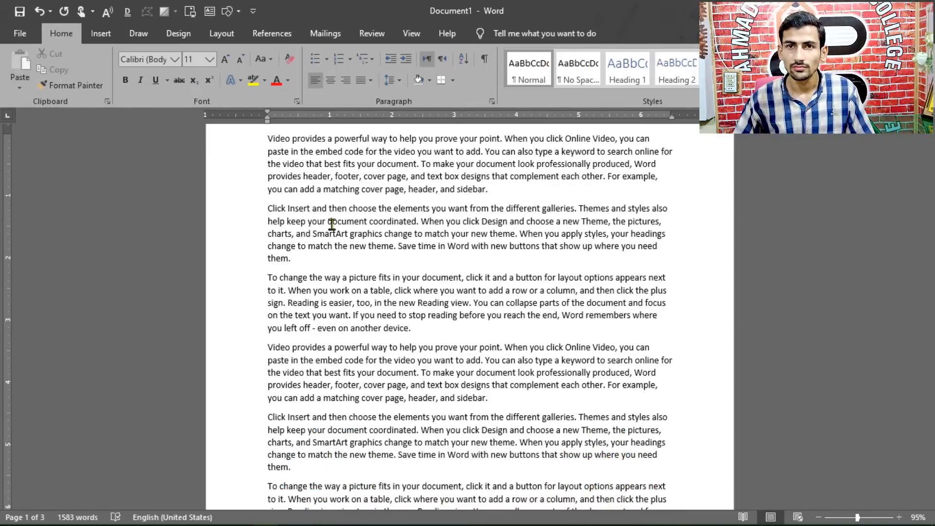
Jump the text cursor to the end and start of the first line, and to the end and start of the whole document
{"action": "key", "text": "End"}
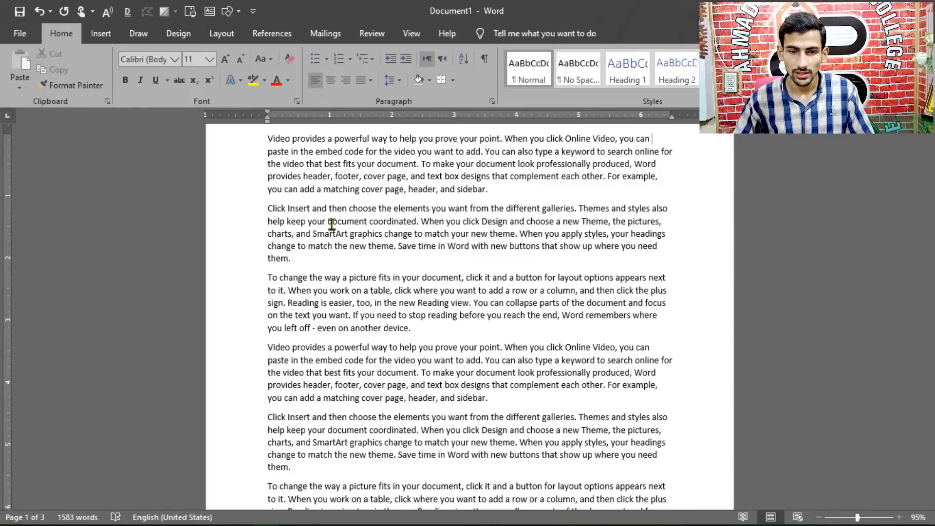
{"action": "key", "text": "Home"}
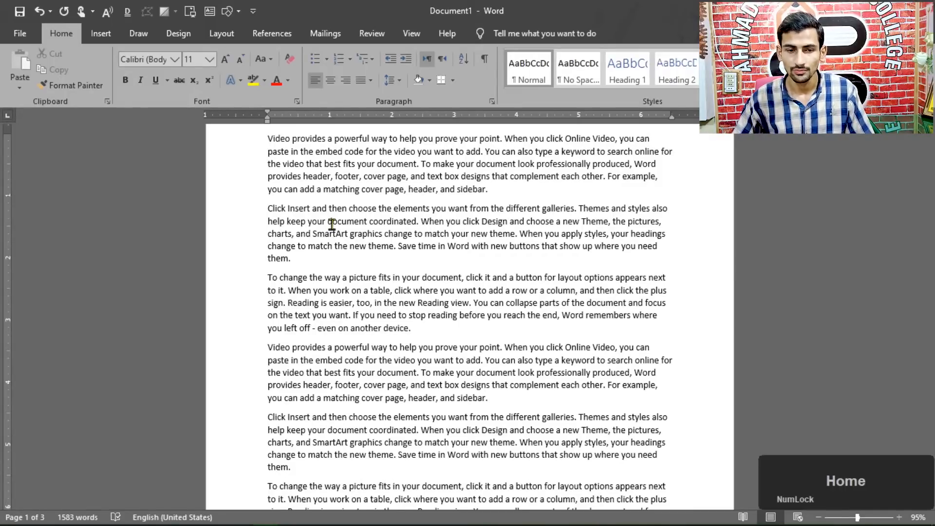
{"action": "scroll", "coordinate": [715, 234], "scroll_direction": "up", "scroll_amount": 2}
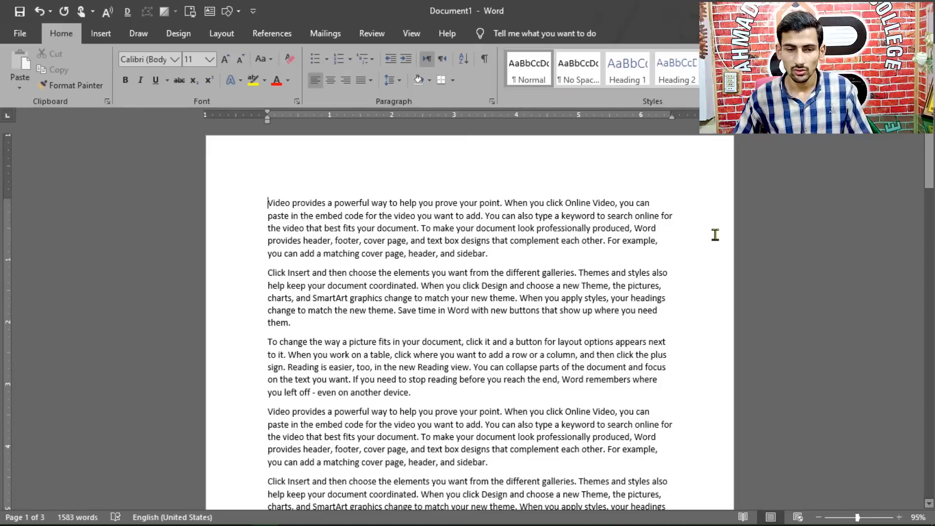
{"action": "key", "text": "ctrl+End"}
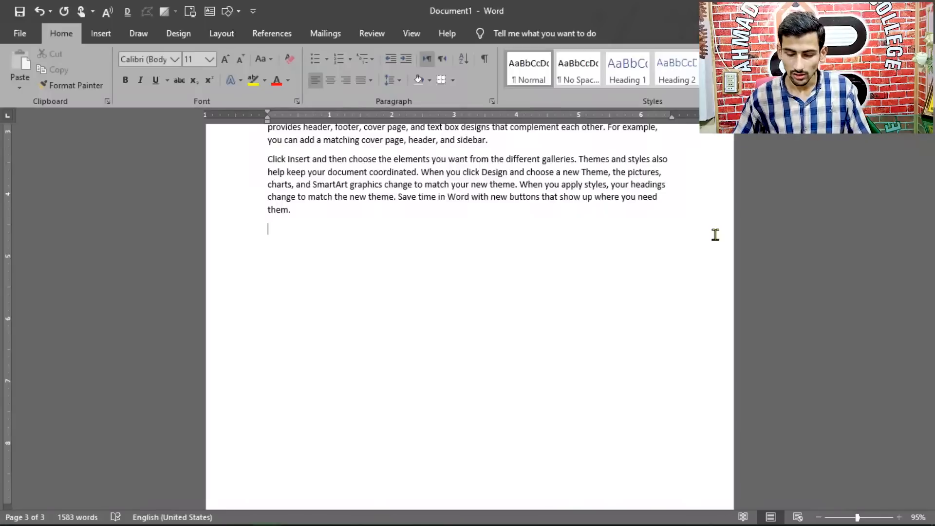
{"action": "key", "text": "ctrl+Home"}
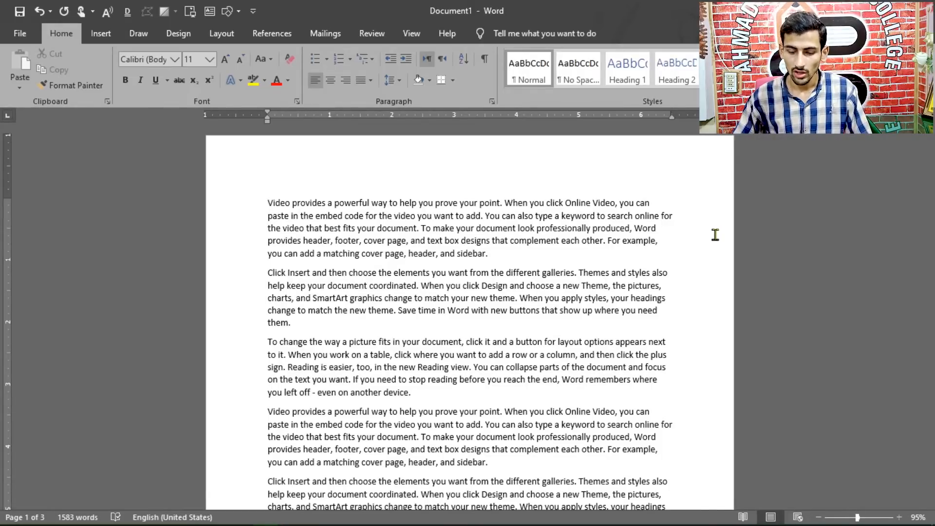
Page through the document one screen at a time to its end and back to the beginning
{"action": "key", "text": "Page_Down"}
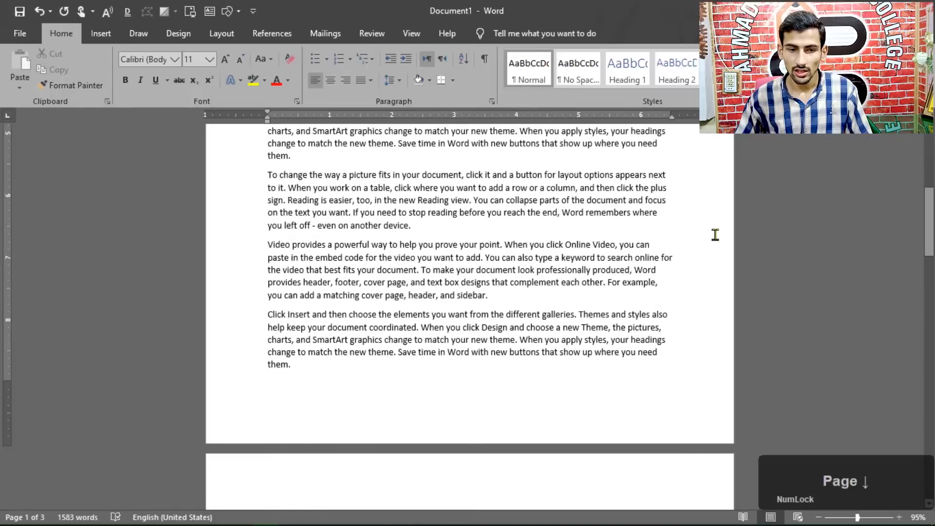
{"action": "key", "text": "Page_Down"}
{"action": "key", "text": "Page_Down"}
{"action": "key", "text": "Page_Down"}
{"action": "key", "text": "Page_Down"}
{"action": "key", "text": "Page_Down"}
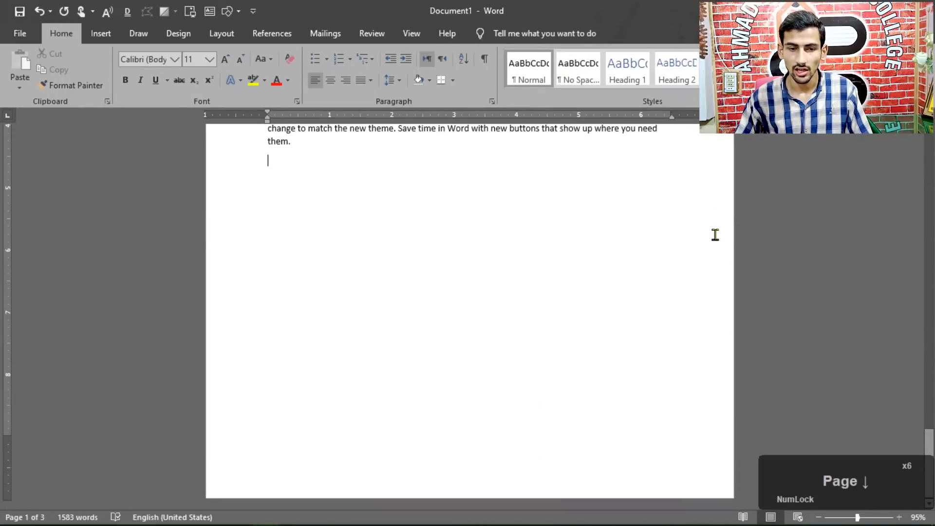
{"action": "key", "text": "Page_Up"}
{"action": "key", "text": "Page_Up"}
{"action": "key", "text": "Page_Up"}
{"action": "key", "text": "Page_Up"}
{"action": "key", "text": "Page_Up"}
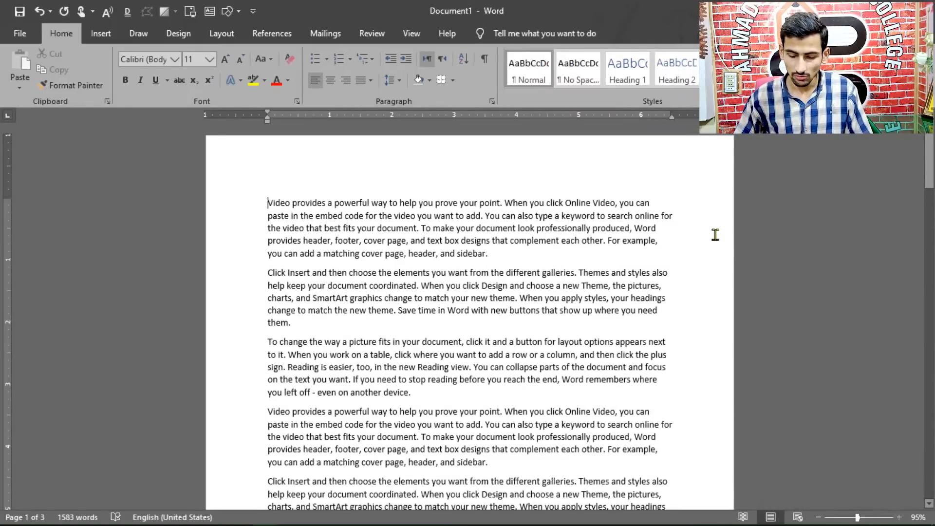
Jump the text cursor by whole pages from page 1 to the start of page 2
{"action": "key", "text": "ctrl+Page_Up"}
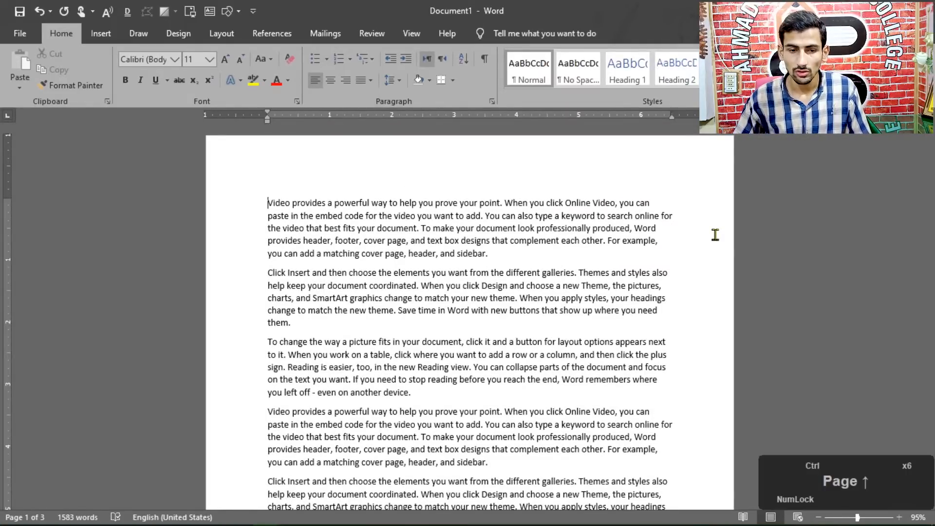
{"action": "key", "text": "ctrl+Page_Down"}
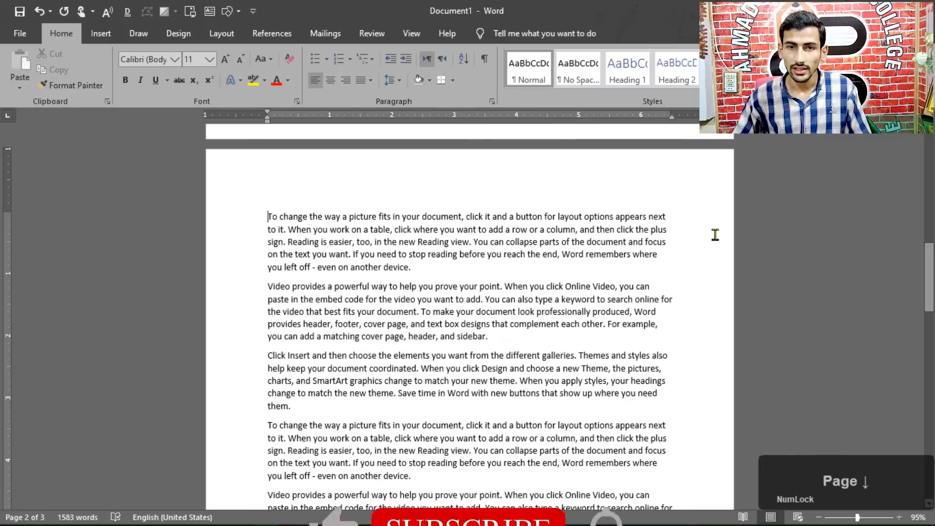
Jump the text cursor by whole pages on to page 3 and back to the start of page 1
{"action": "key", "text": "ctrl+Page_Down"}
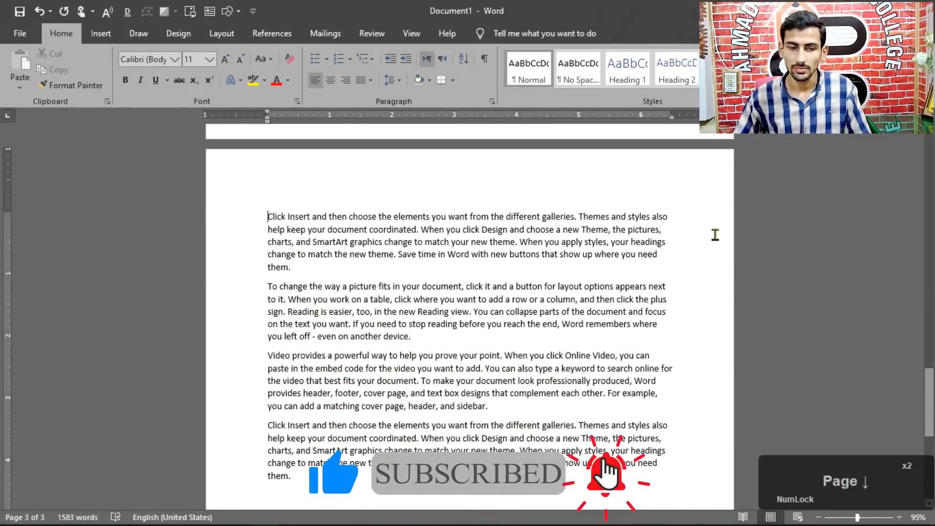
{"action": "key", "text": "ctrl+Page_Up"}
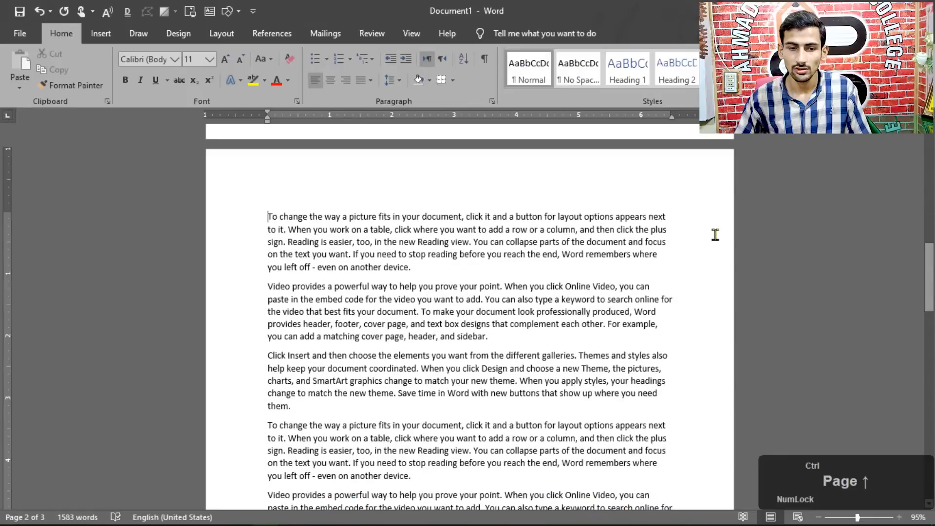
{"action": "key", "text": "ctrl+Page_Up"}
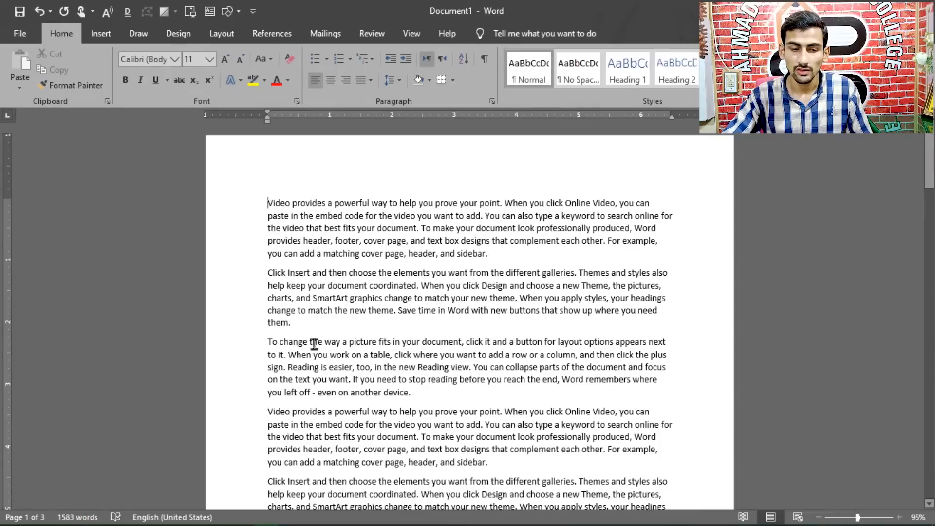
Place the text cursor at the start of the first line, then jump to page 2 and back to page 1
{"action": "left_click", "coordinate": [263, 201]}
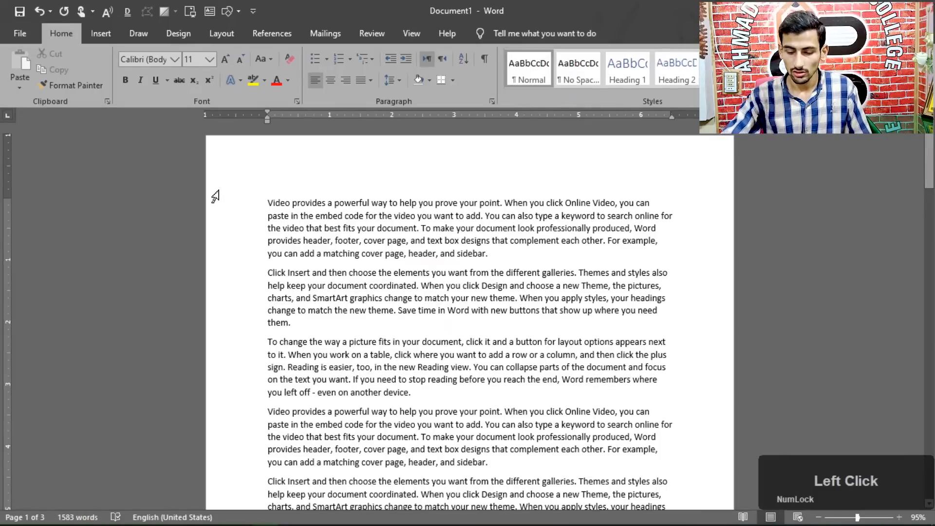
{"action": "key", "text": "Page_Down"}
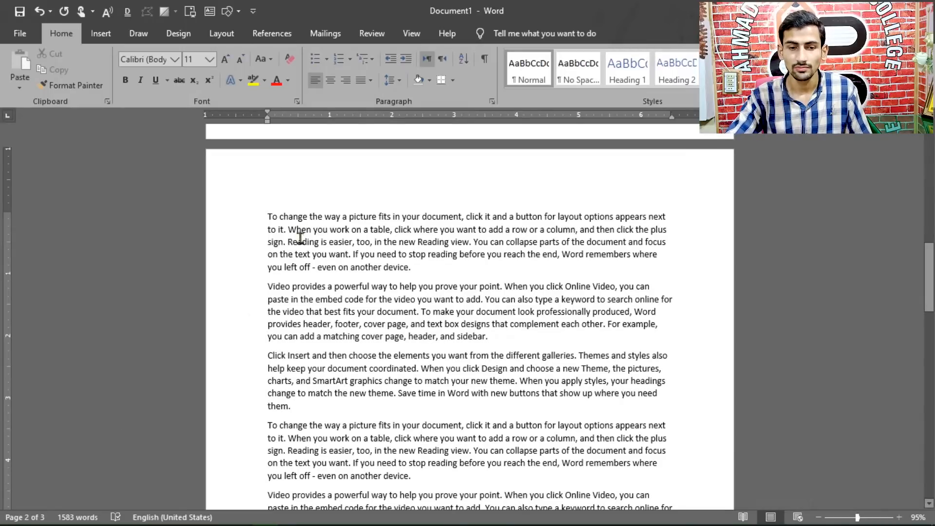
{"action": "key", "text": "ctrl+Page_Up"}
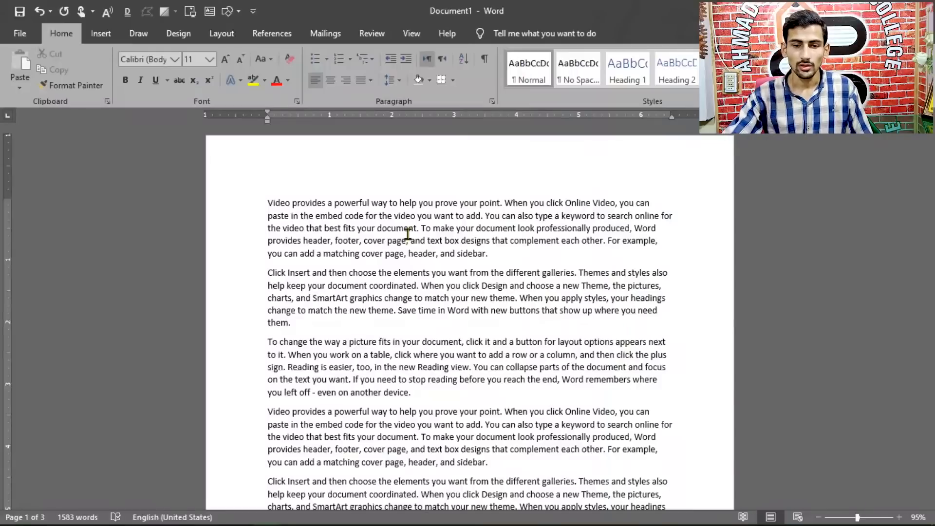
Delete "point." character by character, working backward from the end of the first sentence
{"action": "left_click", "coordinate": [503, 203]}
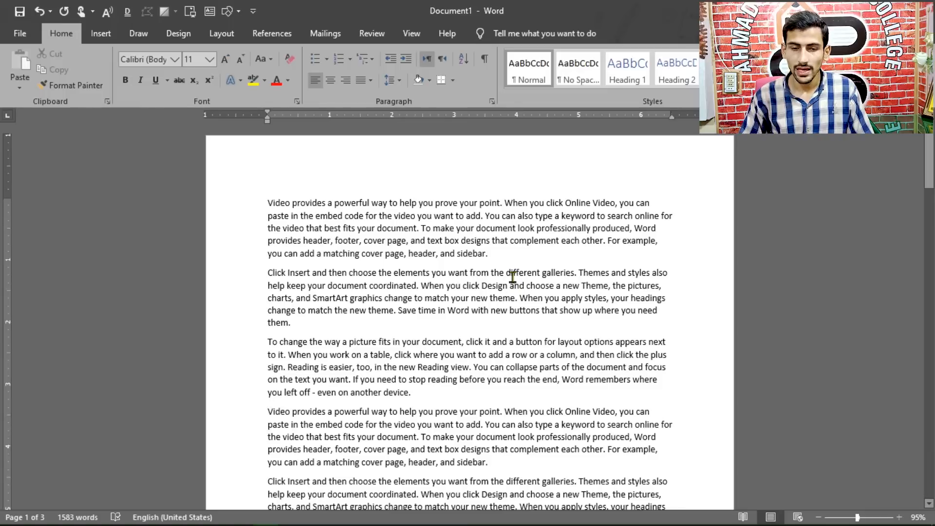
{"action": "key", "text": "BackSpace"}
{"action": "key", "text": "BackSpace"}
{"action": "key", "text": "BackSpace"}
{"action": "key", "text": "BackSpace"}
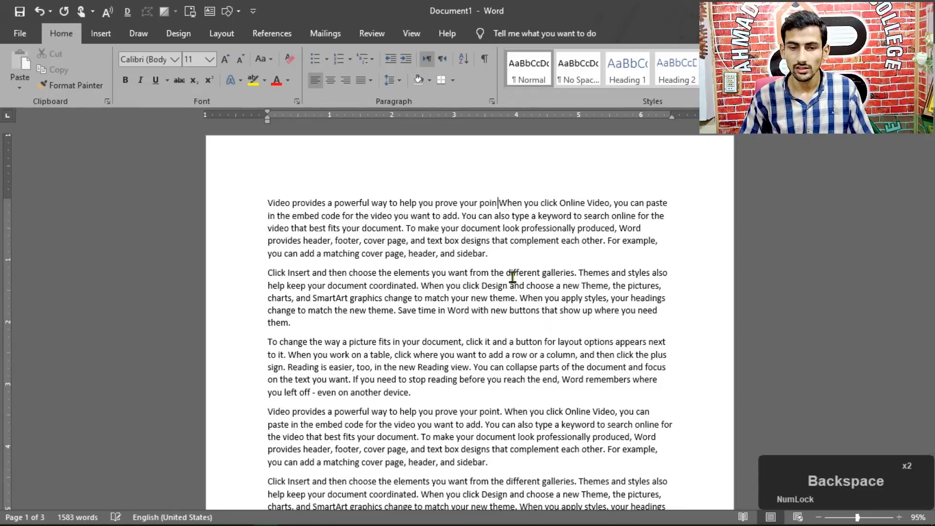
{"action": "key", "text": "BackSpace"}
{"action": "key", "text": "BackSpace"}
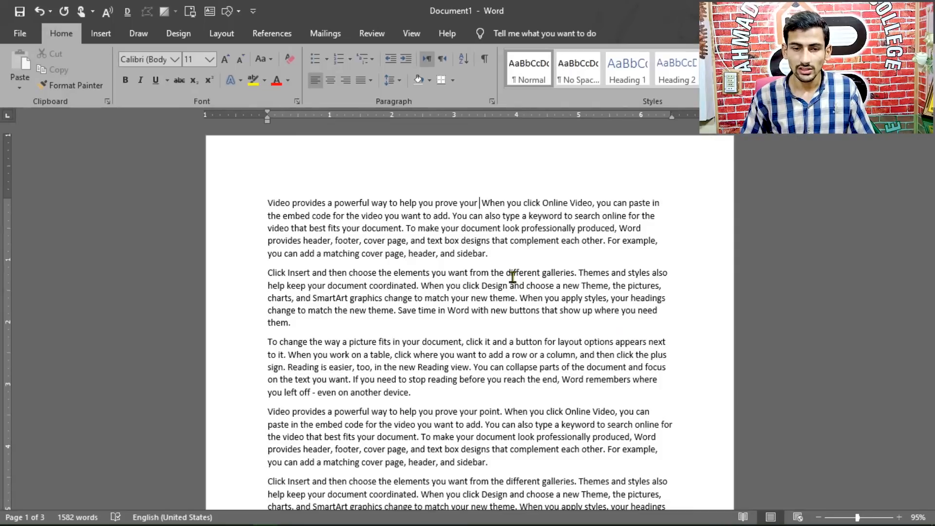
Delete the words "to help you prove your" backward, one whole word at a time, in the first sentence
{"action": "key", "text": "ctrl+BackSpace"}
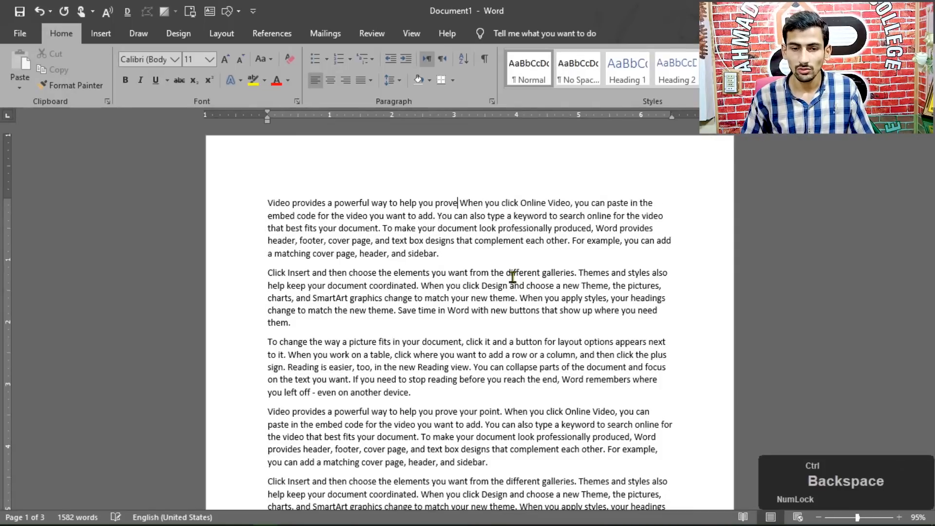
{"action": "key", "text": "ctrl+BackSpace"}
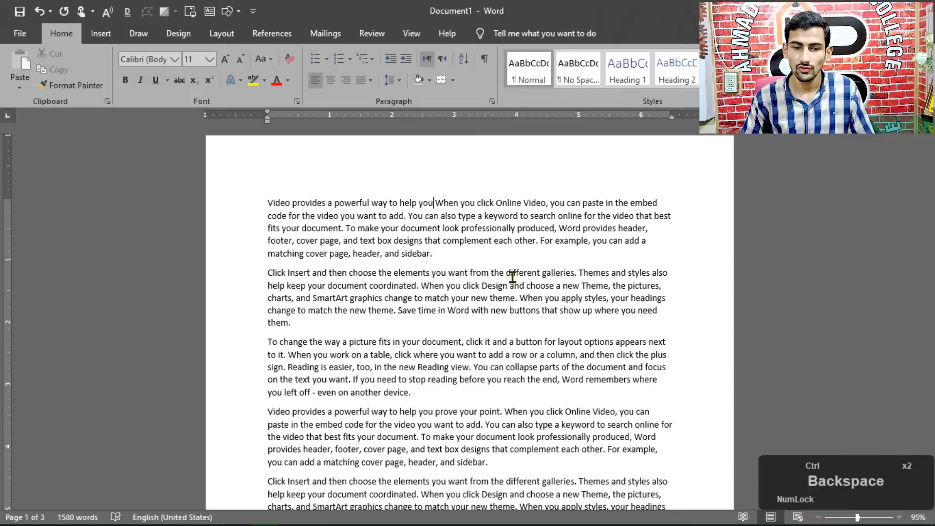
{"action": "key", "text": "ctrl+BackSpace"}
{"action": "key", "text": "ctrl+BackSpace"}
{"action": "key", "text": "ctrl+BackSpace"}
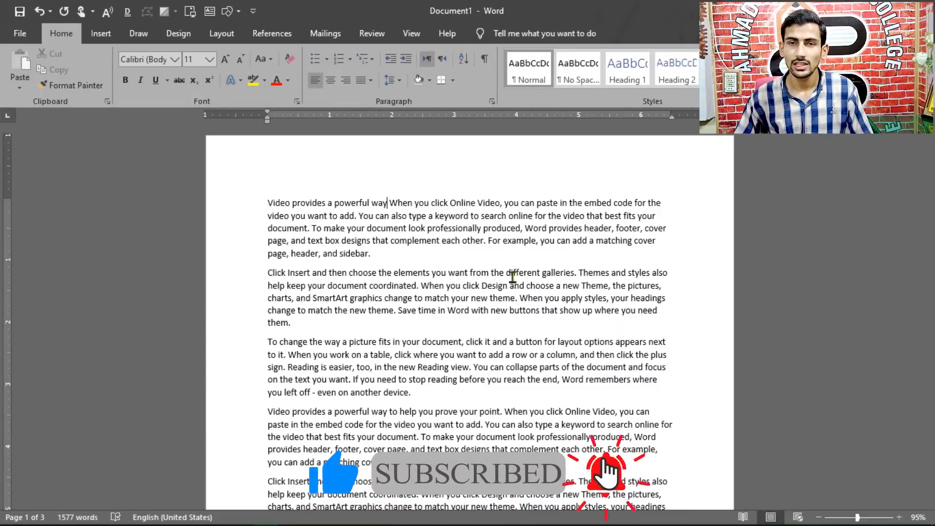
Delete the word "When" after "powerful way" in the first line, working forward character by character
{"action": "key", "text": "Right"}
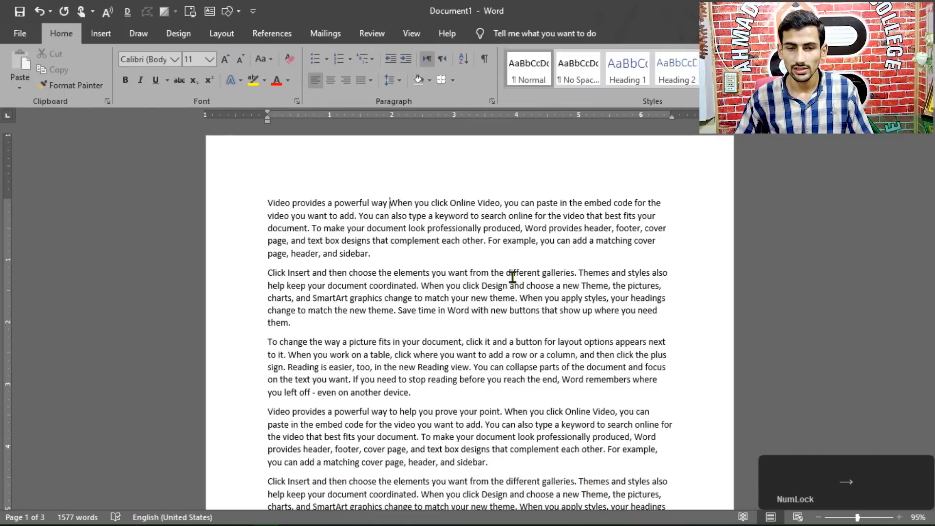
{"action": "key", "text": "Delete"}
{"action": "key", "text": "Delete"}
{"action": "key", "text": "Delete"}
{"action": "key", "text": "Delete"}
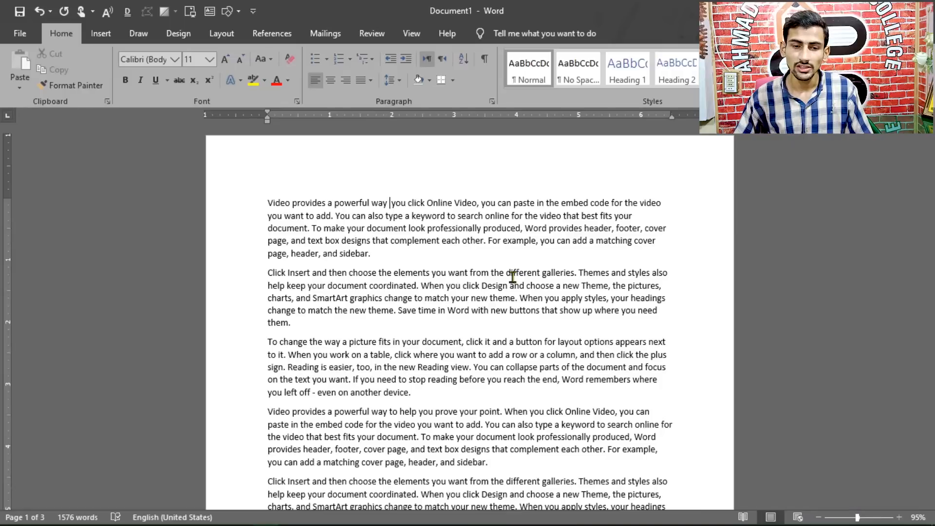
Delete "you click Online Video, you can paste" forward, one whole word at a time, after "powerful way"
{"action": "key", "text": "ctrl+Delete"}
{"action": "key", "text": "ctrl+Delete"}
{"action": "key", "text": "ctrl+Delete"}
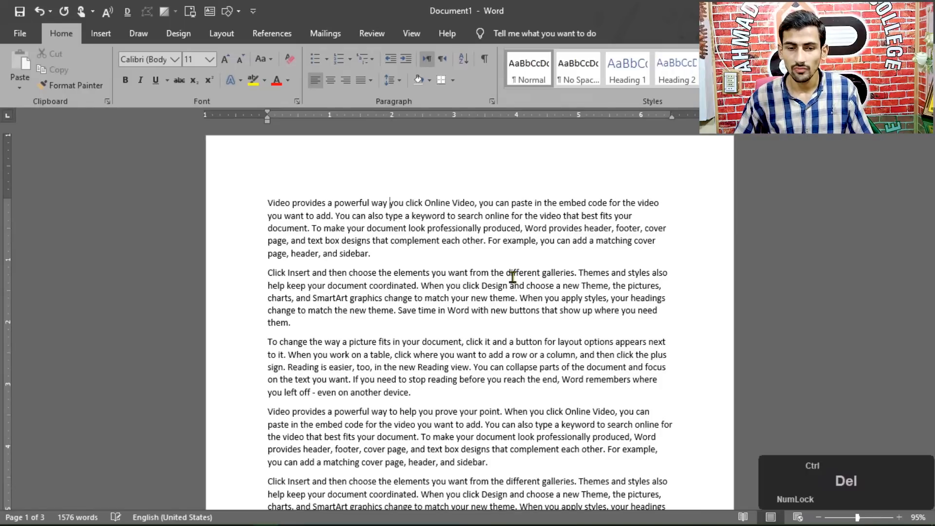
{"action": "key", "text": "ctrl+Delete"}
{"action": "key", "text": "ctrl+Delete"}
{"action": "key", "text": "ctrl+Delete"}
{"action": "key", "text": "ctrl+Delete"}
{"action": "key", "text": "ctrl+Delete"}
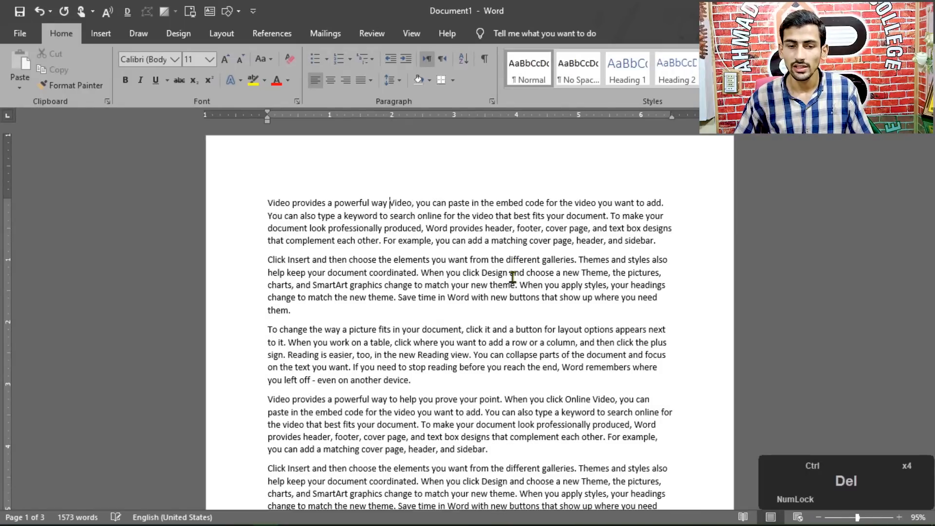
{"action": "key", "text": "ctrl+Delete"}
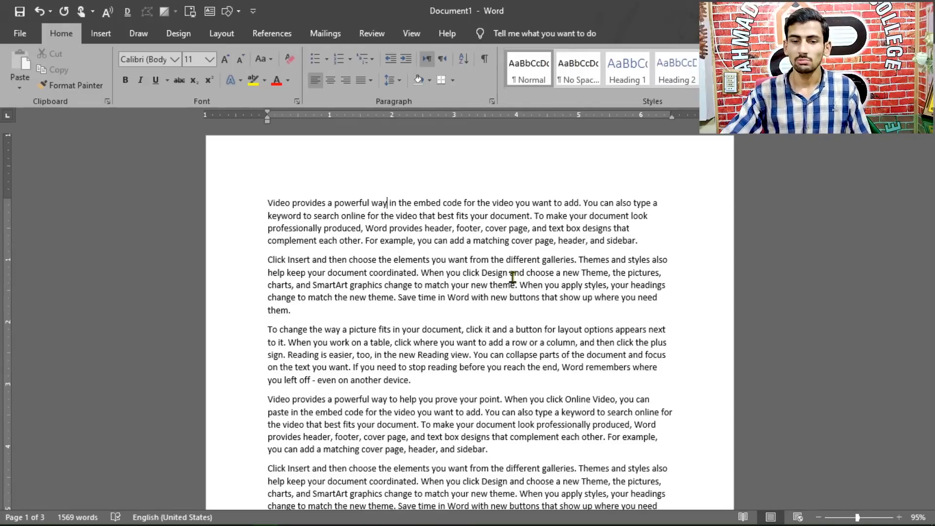
Set the document zoom to 100% and place the text cursor before "graphics" in the second paragraph
{"action": "left_click", "coordinate": [661, 202]}
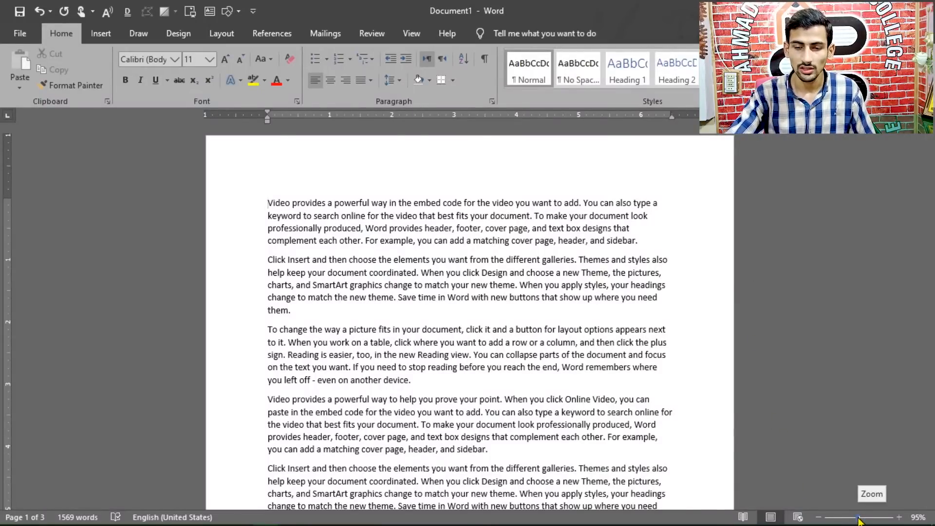
{"action": "mouse_move", "coordinate": [858, 522]}
{"action": "left_mouse_down"}
{"action": "mouse_move", "coordinate": [871, 521]}
{"action": "mouse_move", "coordinate": [847, 522]}
{"action": "mouse_move", "coordinate": [859, 521]}
{"action": "left_mouse_up"}
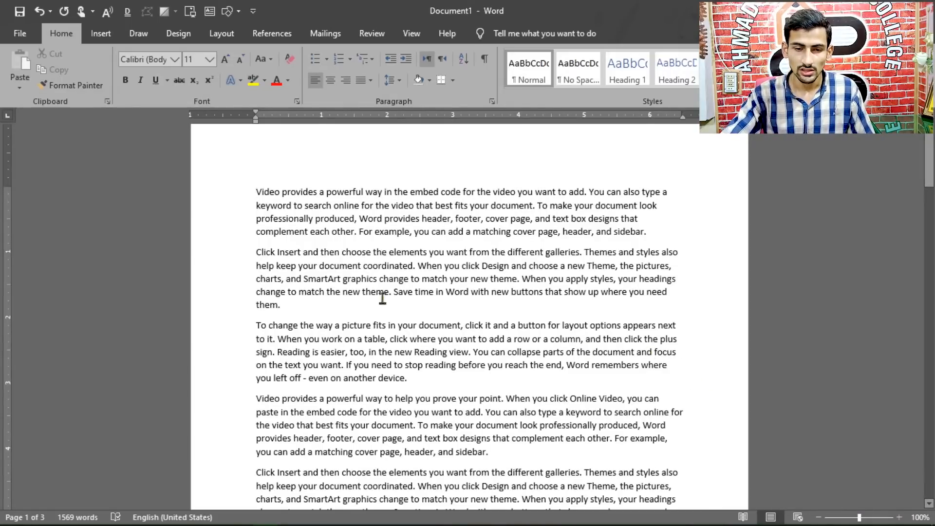
{"action": "left_click", "coordinate": [344, 278]}
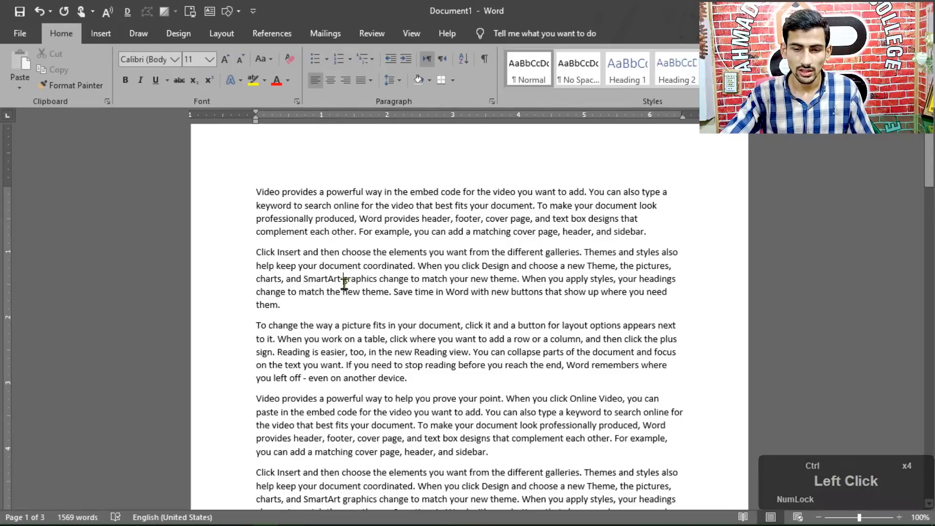
Zoom the document in to 500% and back out to 100%
{"action": "scroll", "coordinate": [344, 282], "scroll_direction": "up", "scroll_amount": 6, "text": "ctrl"}
{"action": "scroll", "coordinate": [277, 302], "scroll_direction": "up", "scroll_amount": 20, "text": "ctrl"}
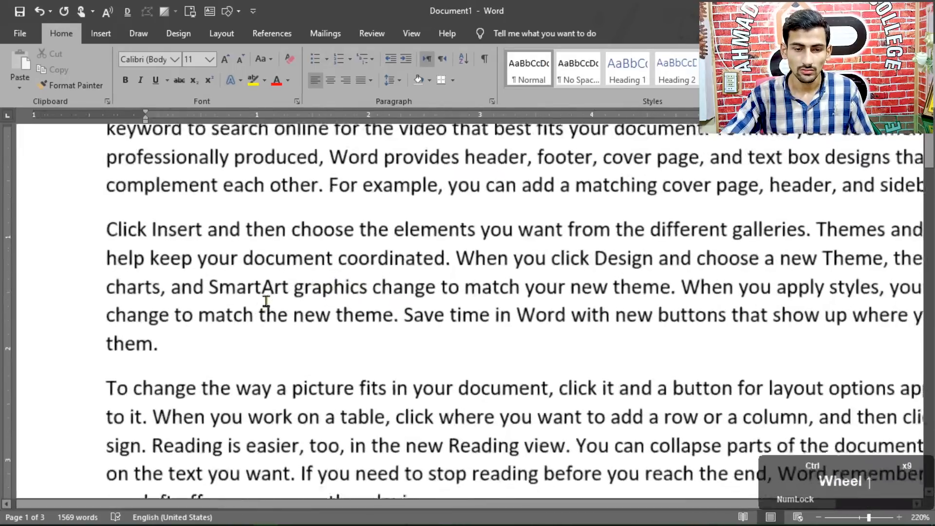
{"action": "scroll", "coordinate": [292, 310], "scroll_direction": "up", "scroll_amount": 6, "text": "ctrl"}
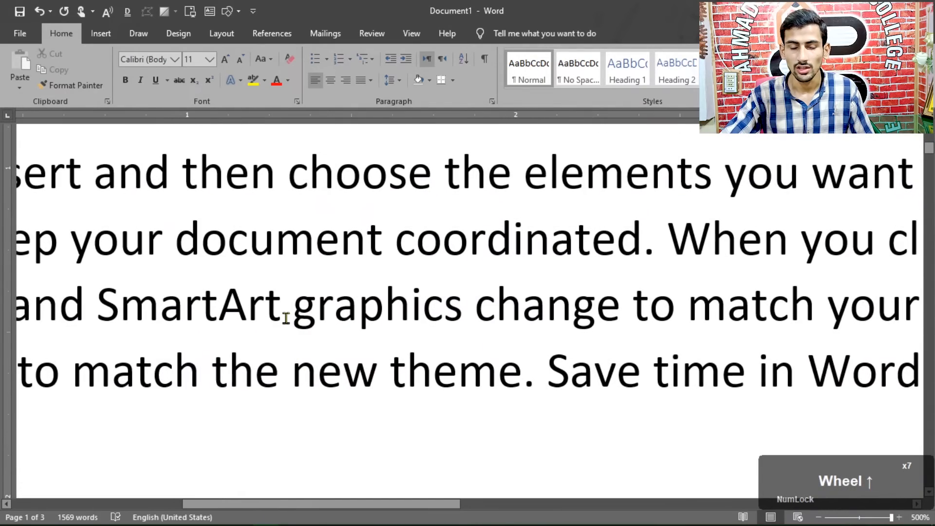
{"action": "scroll", "coordinate": [285, 317], "scroll_direction": "down", "scroll_amount": 20, "text": "ctrl"}
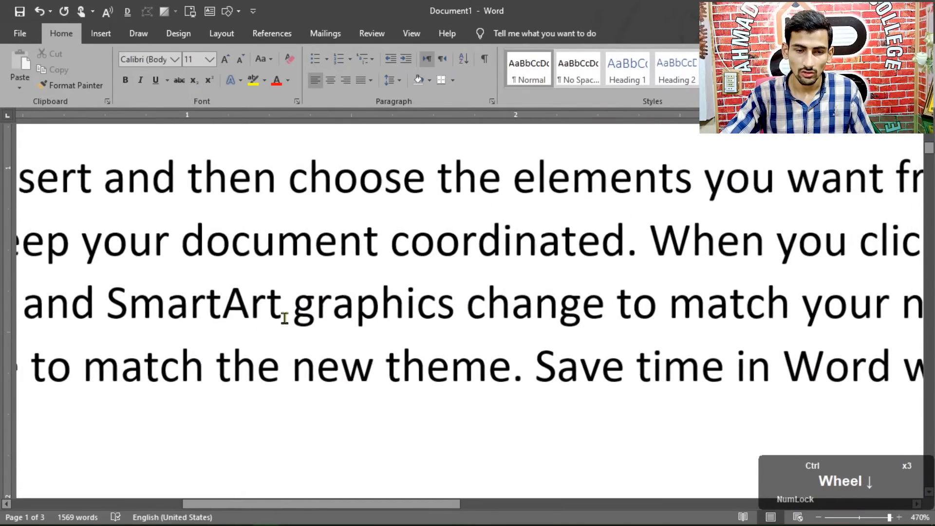
{"action": "scroll", "coordinate": [285, 318], "scroll_direction": "down", "scroll_amount": 19, "text": "ctrl"}
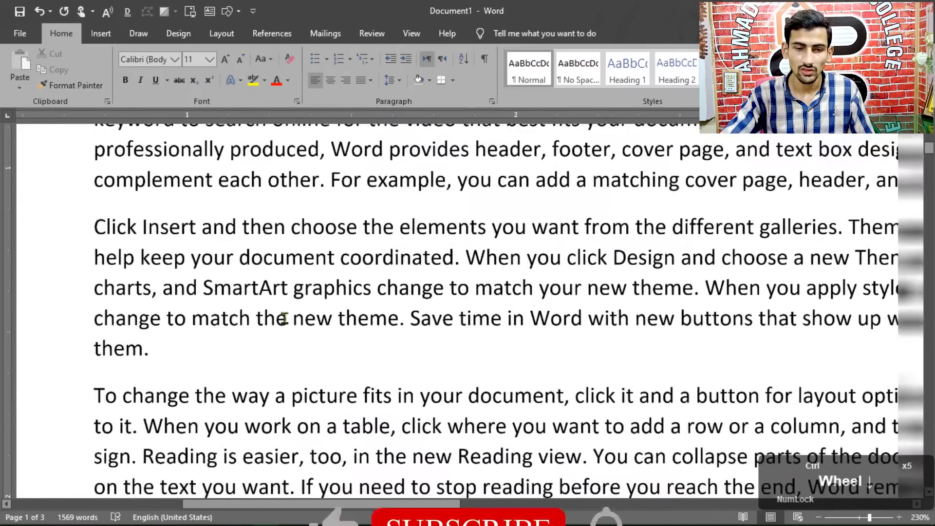
{"action": "scroll", "coordinate": [421, 310], "scroll_direction": "down", "scroll_amount": 5, "text": "ctrl"}
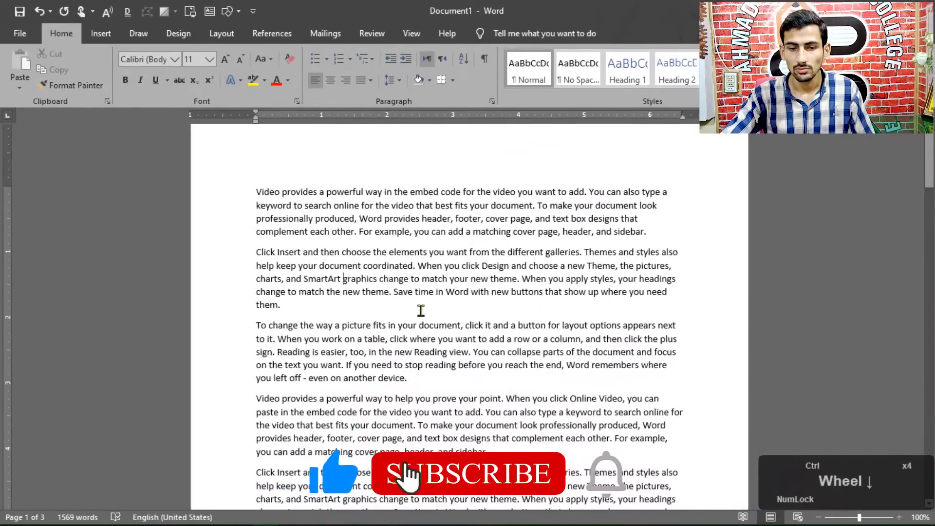
Zoom the document out to about 80% and in to 170%, ending with the top of page 1 in view
{"action": "scroll", "coordinate": [420, 310], "scroll_direction": "up", "scroll_amount": 18, "text": "ctrl"}
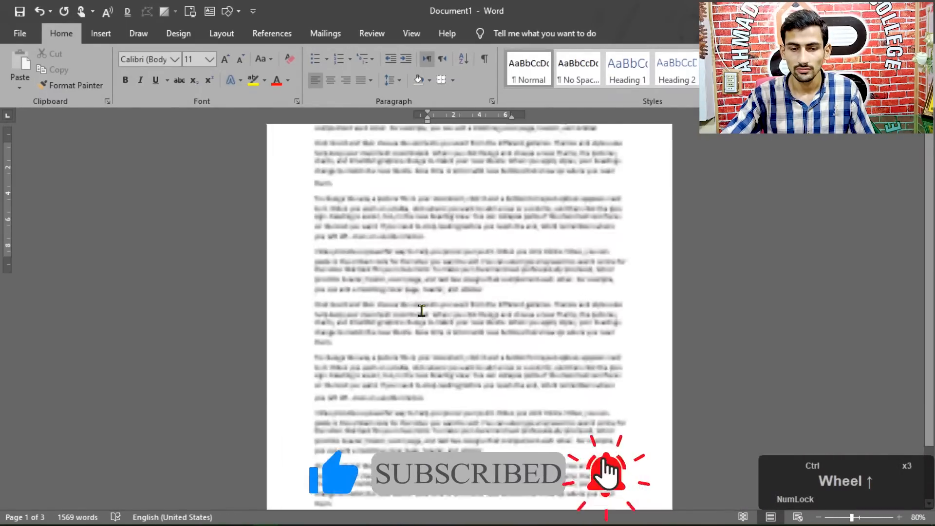
{"action": "scroll", "coordinate": [421, 310], "scroll_direction": "down", "scroll_amount": 4, "text": "ctrl"}
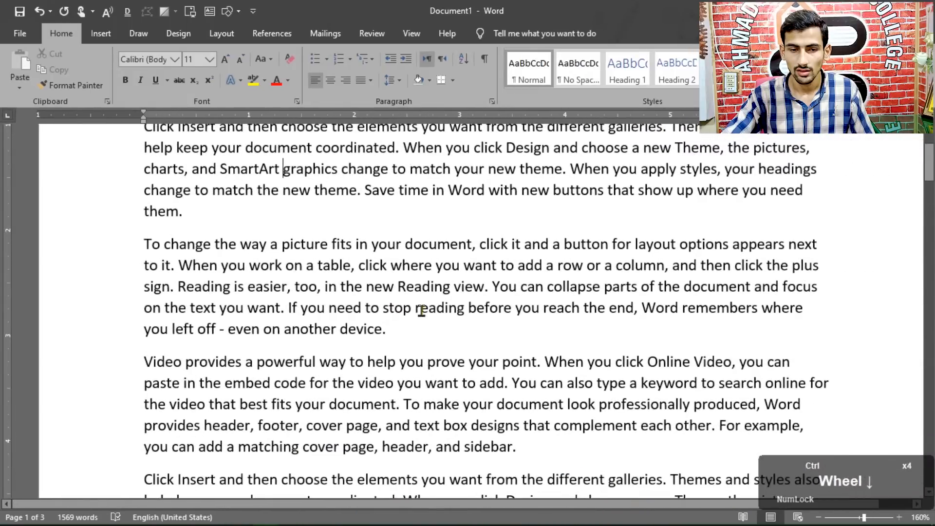
{"action": "scroll", "coordinate": [501, 274], "scroll_direction": "up", "scroll_amount": 1, "text": "ctrl"}
{"action": "left_click_drag", "start_coordinate": [932, 162], "coordinate": [931, 155]}
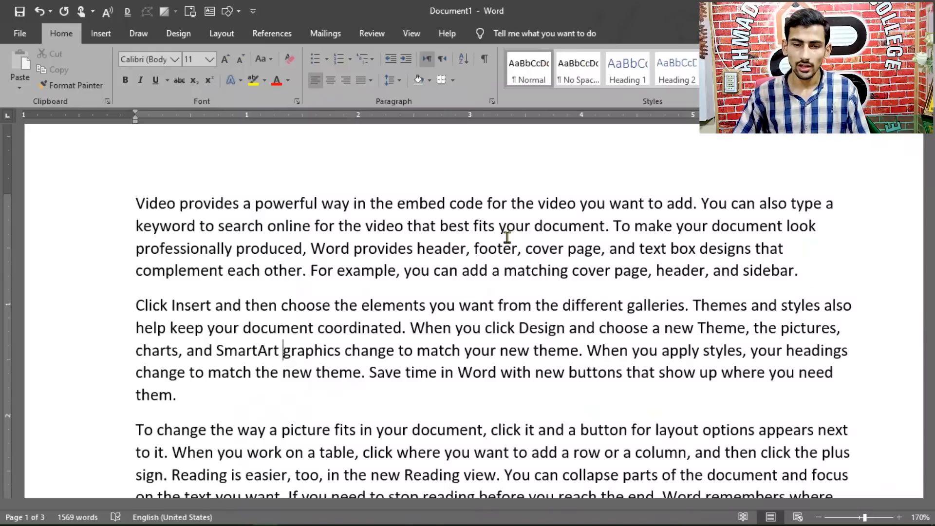
Move the text cursor line by line from the start of the first paragraph to the fourth paragraph's second line
{"action": "left_click", "coordinate": [139, 204]}
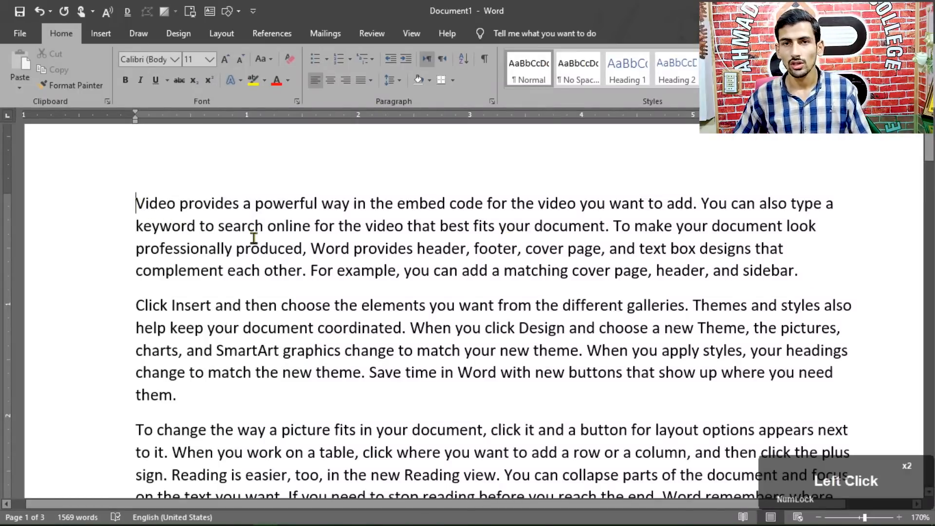
{"action": "key", "text": "Down"}
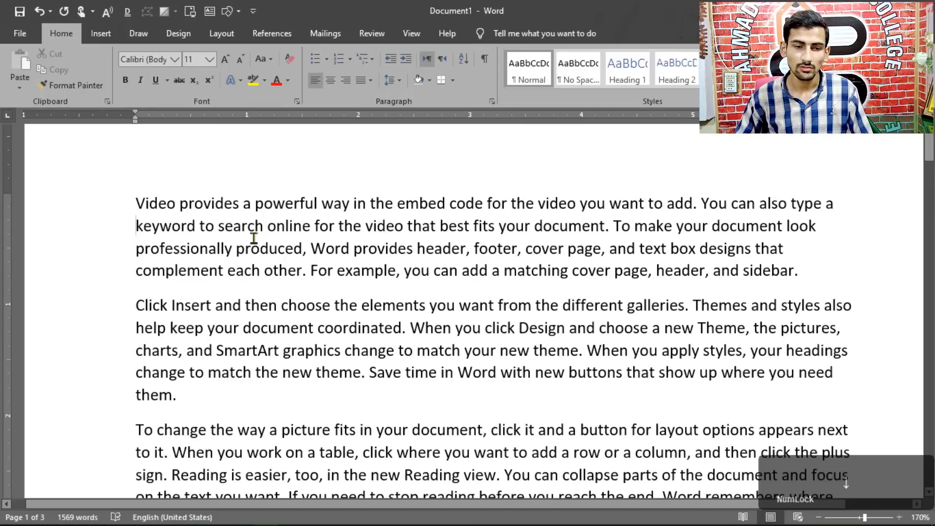
{"action": "key", "text": "Down"}
{"action": "key", "text": "Down"}
{"action": "key", "text": "Down"}
{"action": "key", "text": "Down"}
{"action": "key", "text": "Down"}
{"action": "key", "text": "Down"}
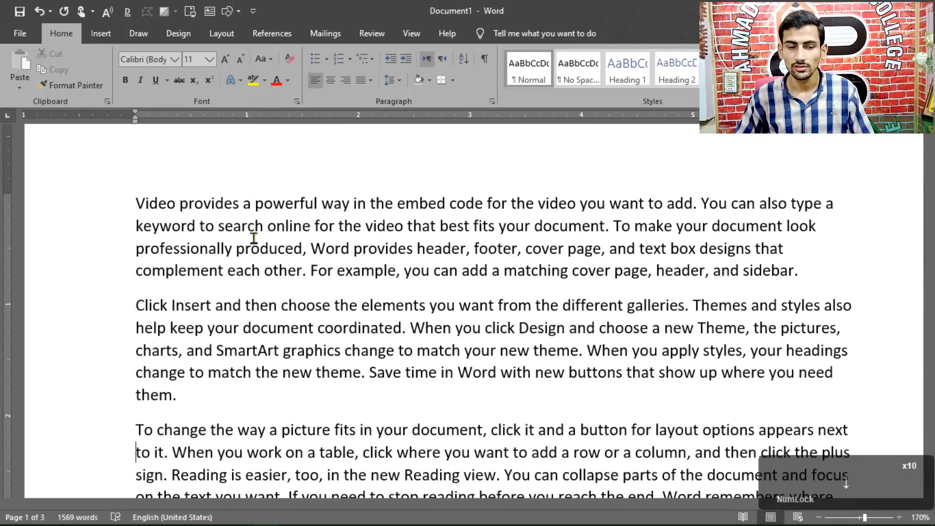
{"action": "key", "text": "Down"}
{"action": "key", "text": "Down"}
{"action": "key", "text": "Down"}
{"action": "key", "text": "Down"}
{"action": "key", "text": "Down"}
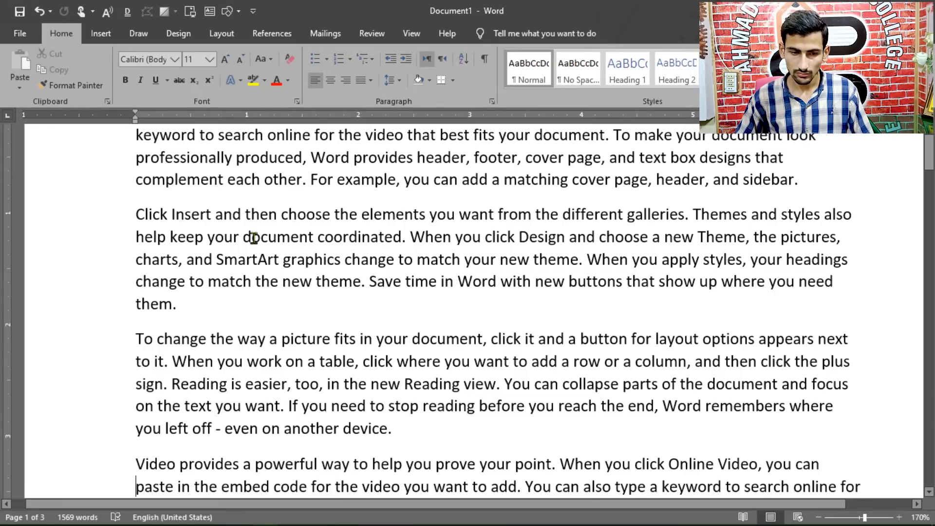
Page the text cursor down and up through page 1 one screen at a time
{"action": "key", "text": "Page_Down"}
{"action": "key", "text": "Page_Down"}
{"action": "key", "text": "Page_Up"}
{"action": "key", "text": "Page_Up"}
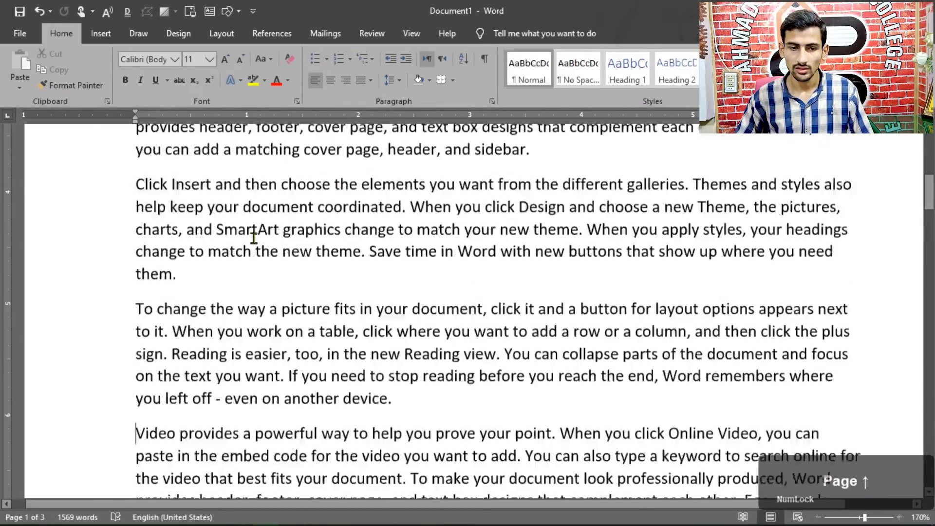
{"action": "key", "text": "Page_Down"}
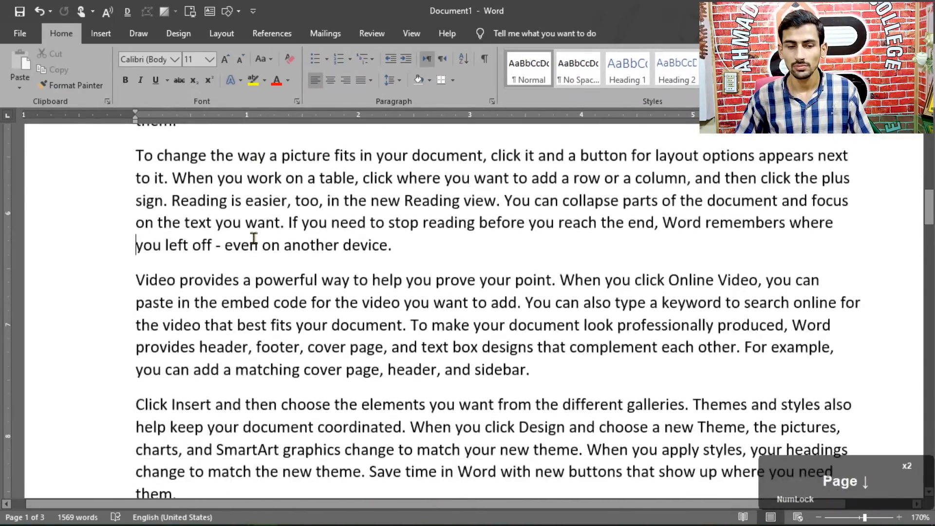
{"action": "key", "text": "Page_Down"}
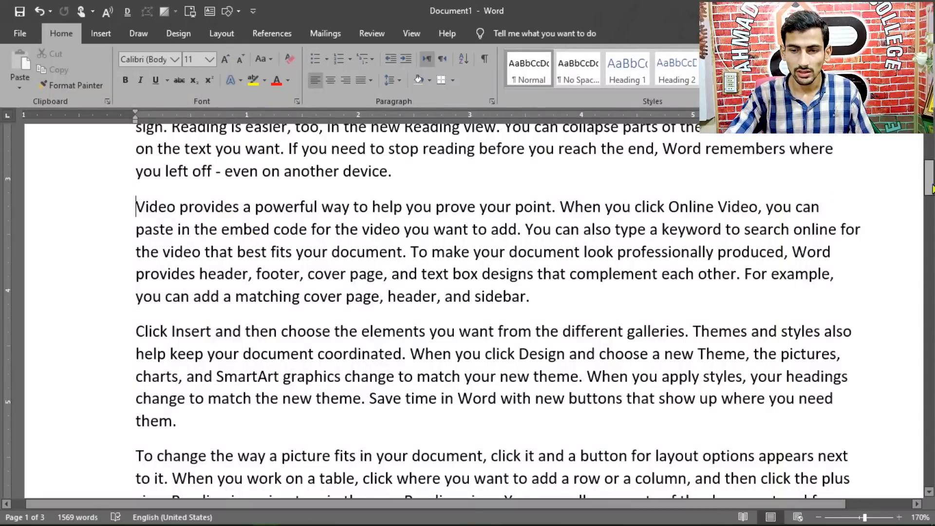
Return the view to the top of page 1 and start auto-scrolling the document
{"action": "left_click_drag", "start_coordinate": [930, 189], "coordinate": [931, 150]}
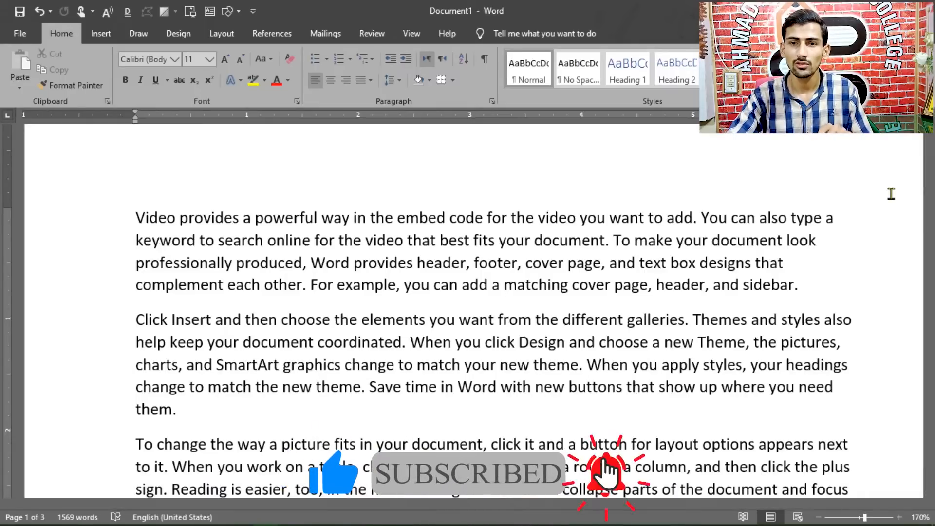
{"action": "middle_click", "coordinate": [891, 193]}
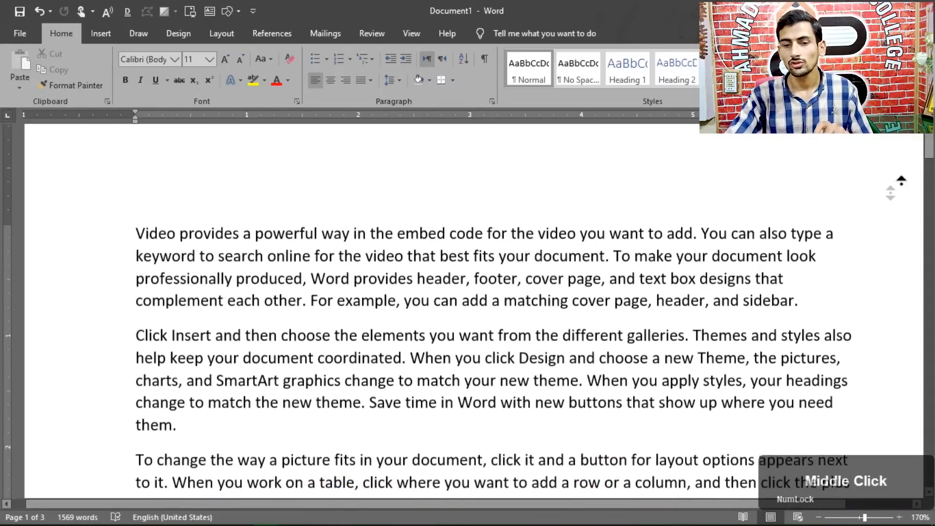